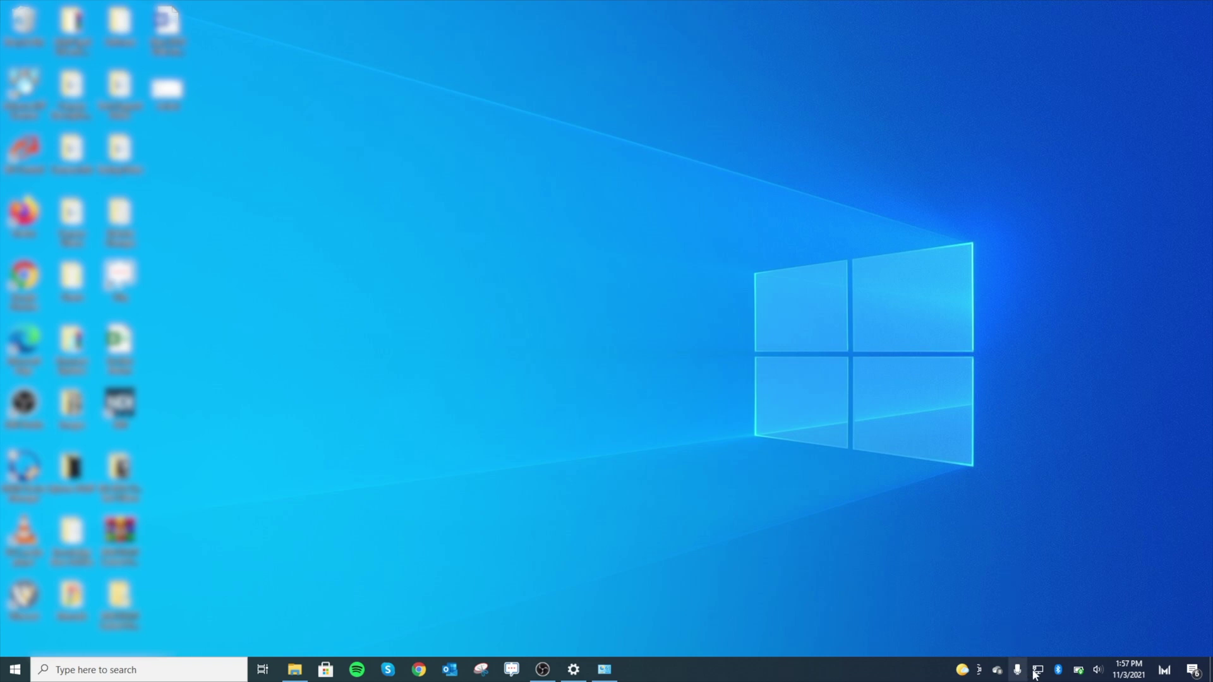
Open the Internet Protocol Version 4 properties of the Ethernet 3 adapter via Change adapter options
mouse_move(1038, 671)
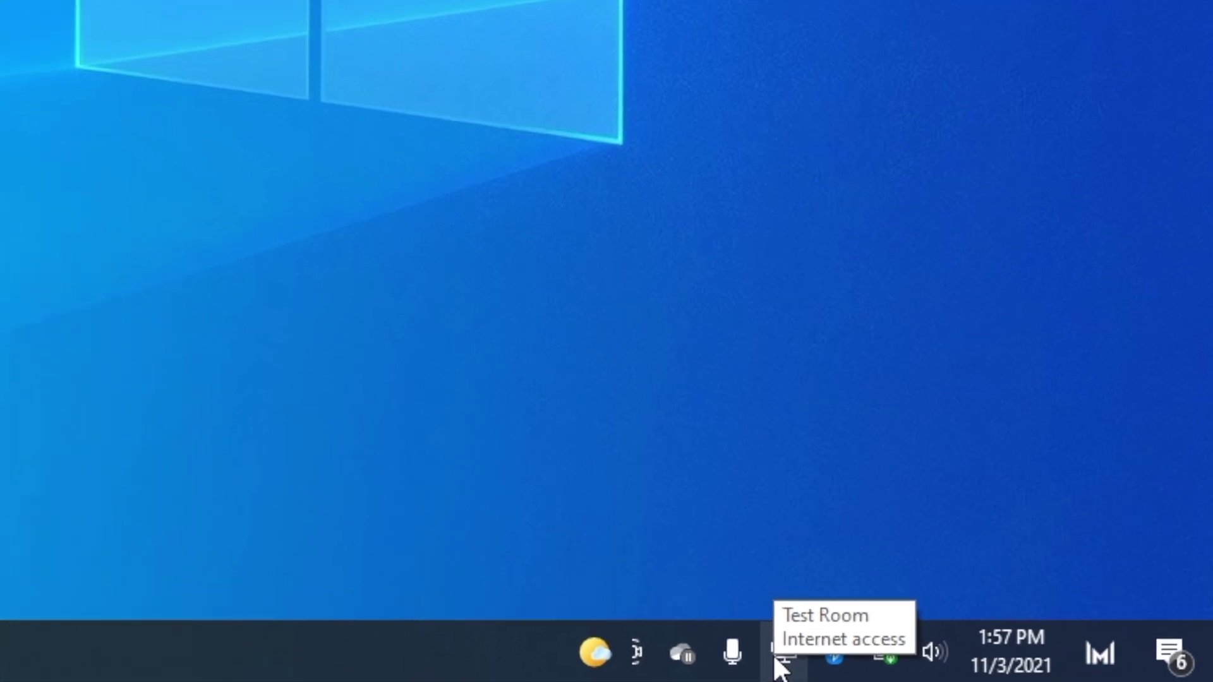
right_click(777, 658)
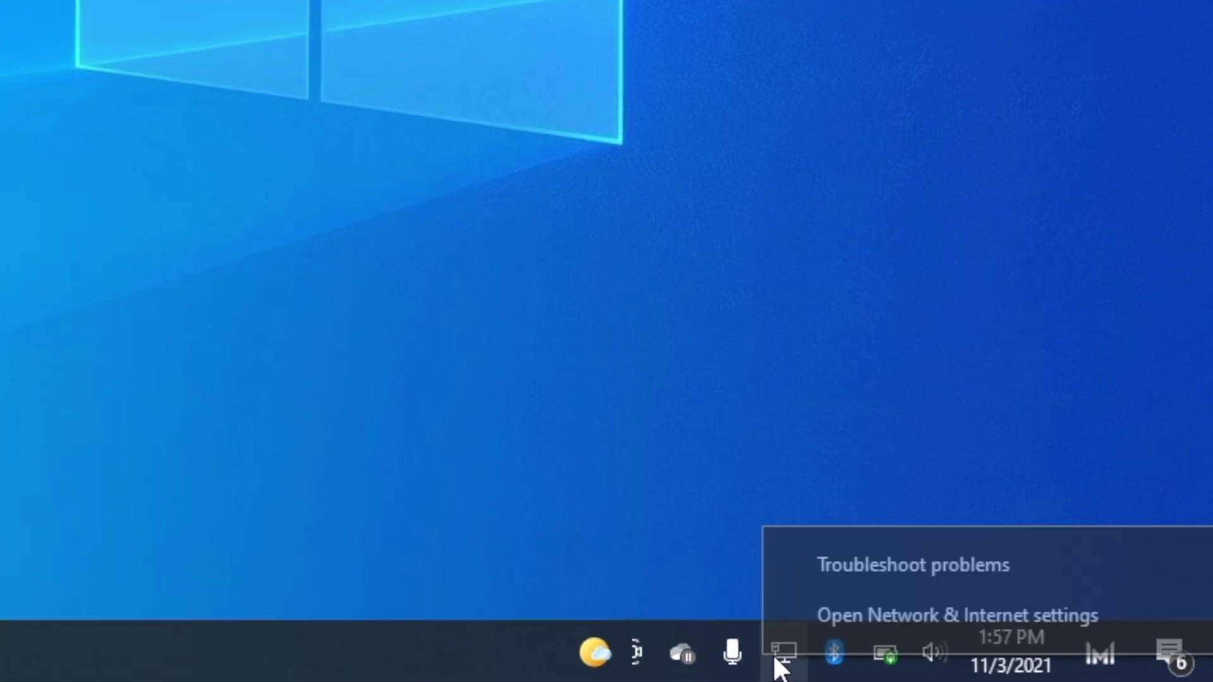
click(812, 628)
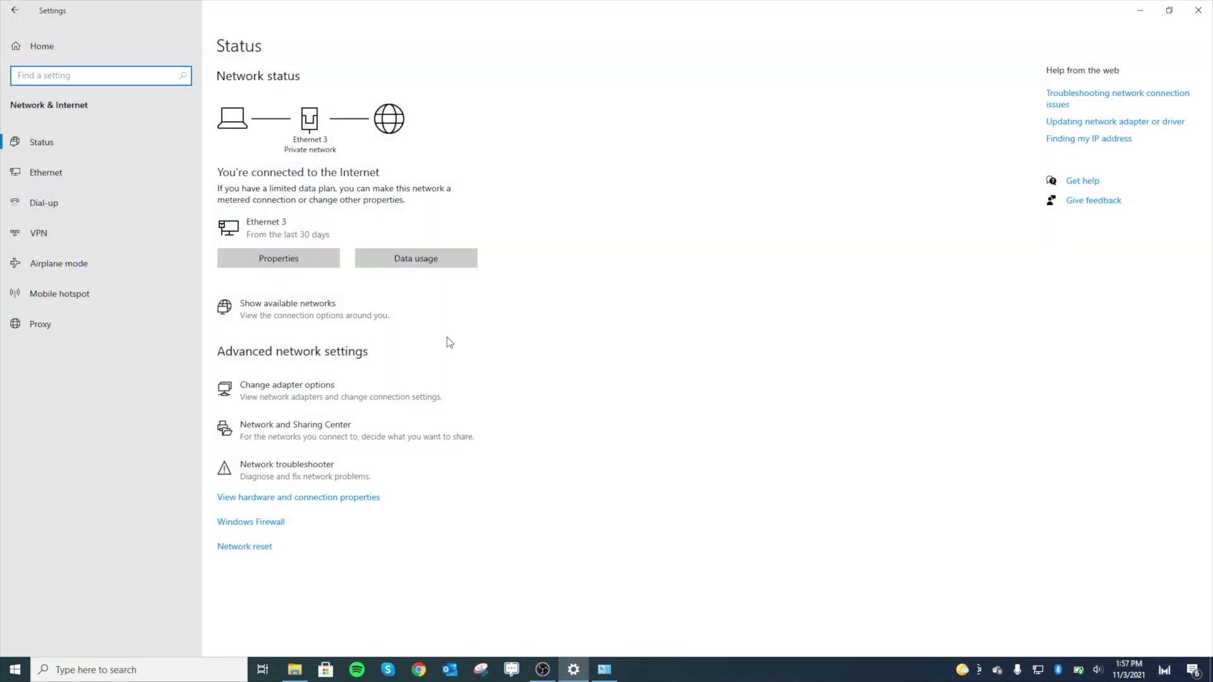
click(321, 393)
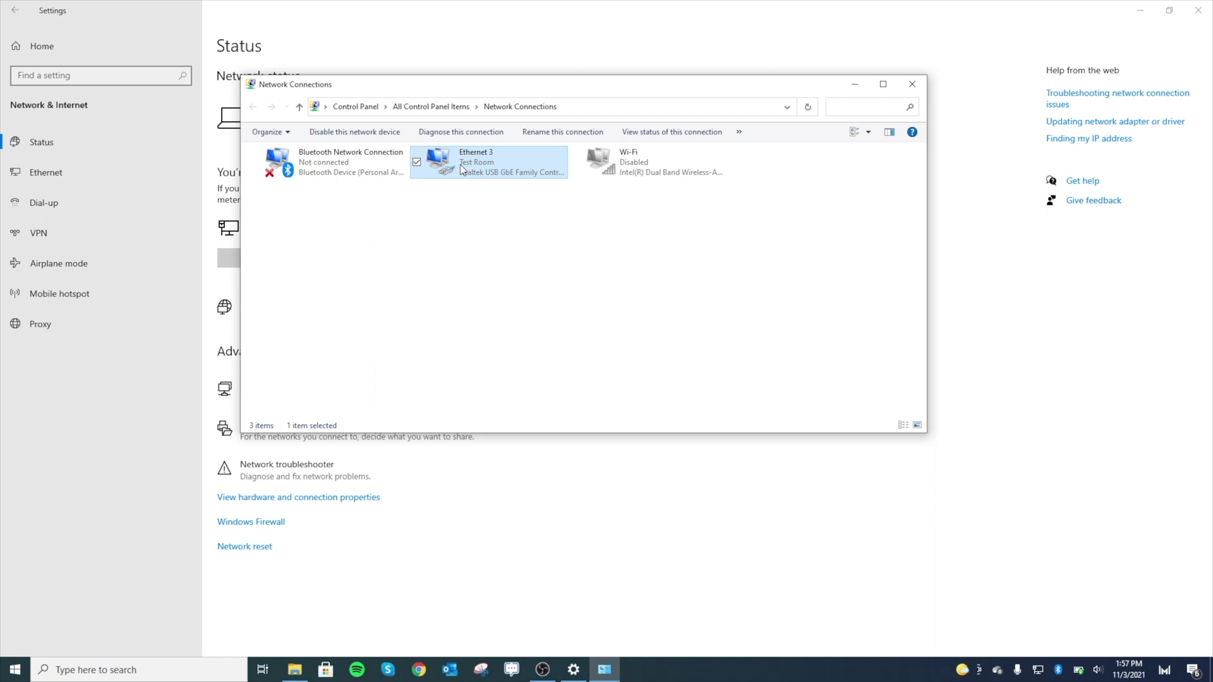
right_click(461, 163)
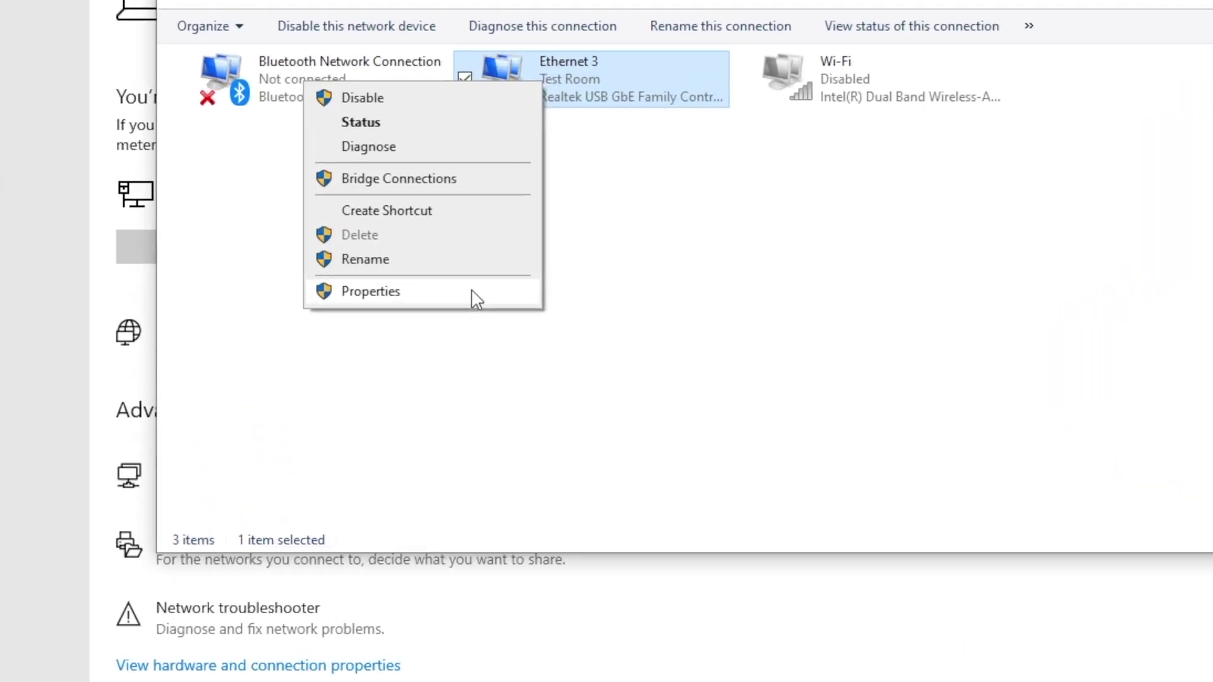
click(420, 282)
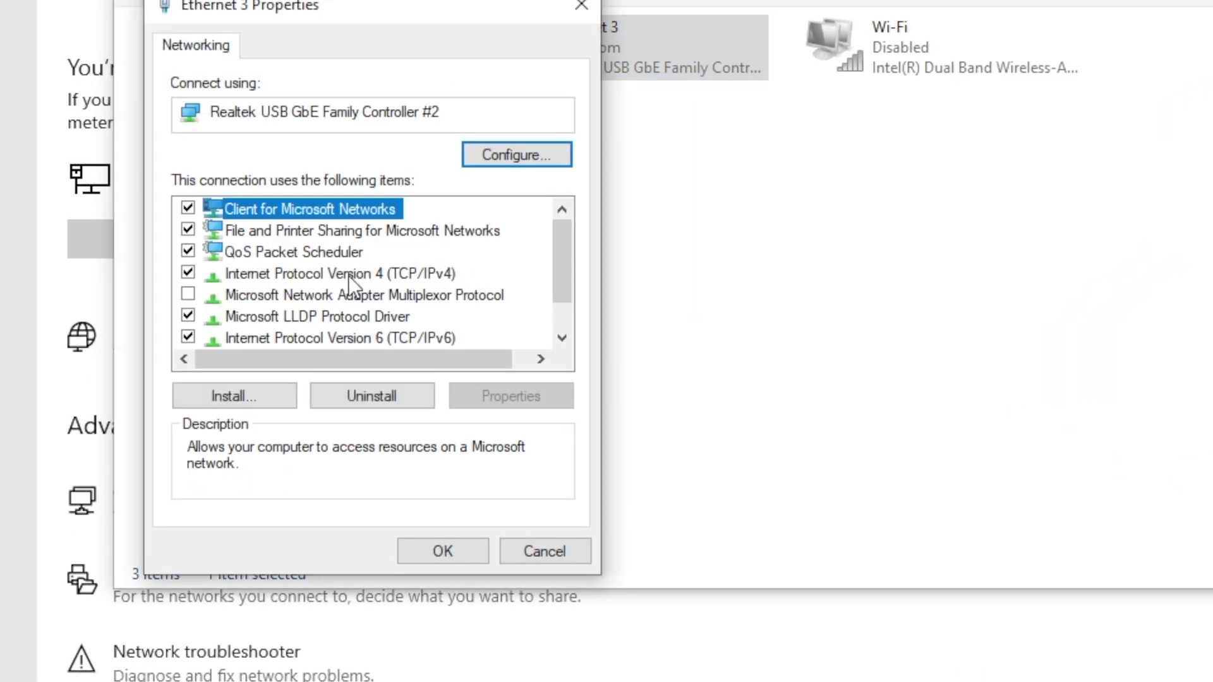
click(314, 273)
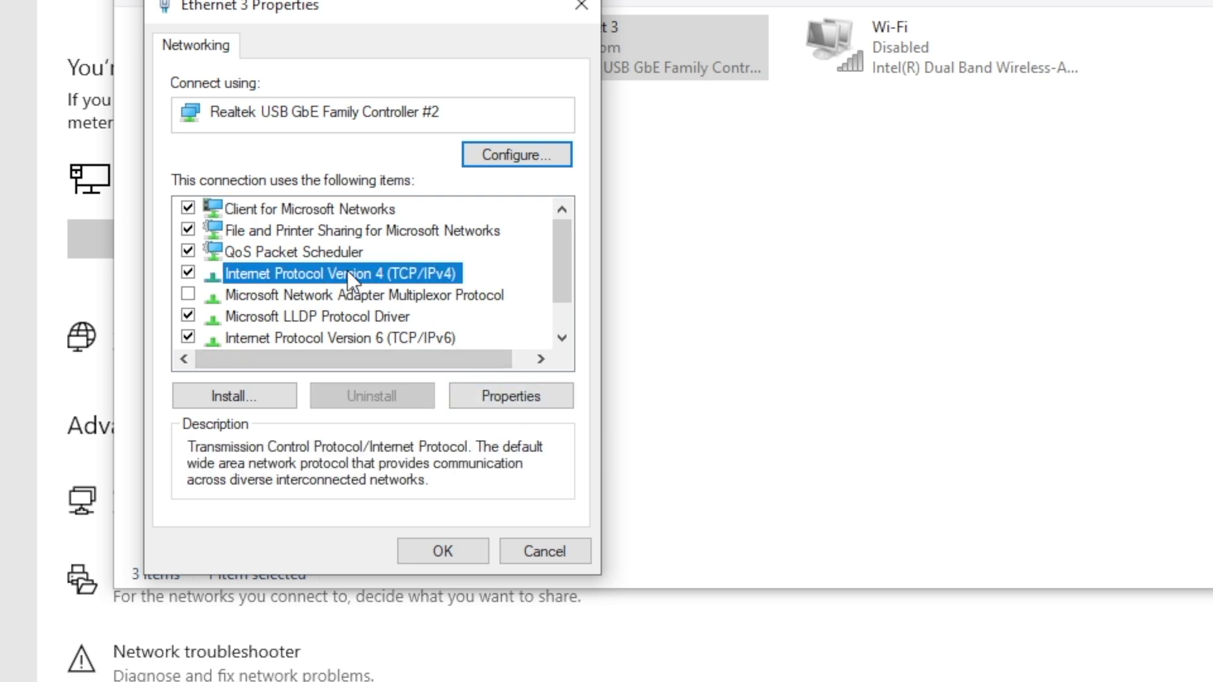
double_click(347, 273)
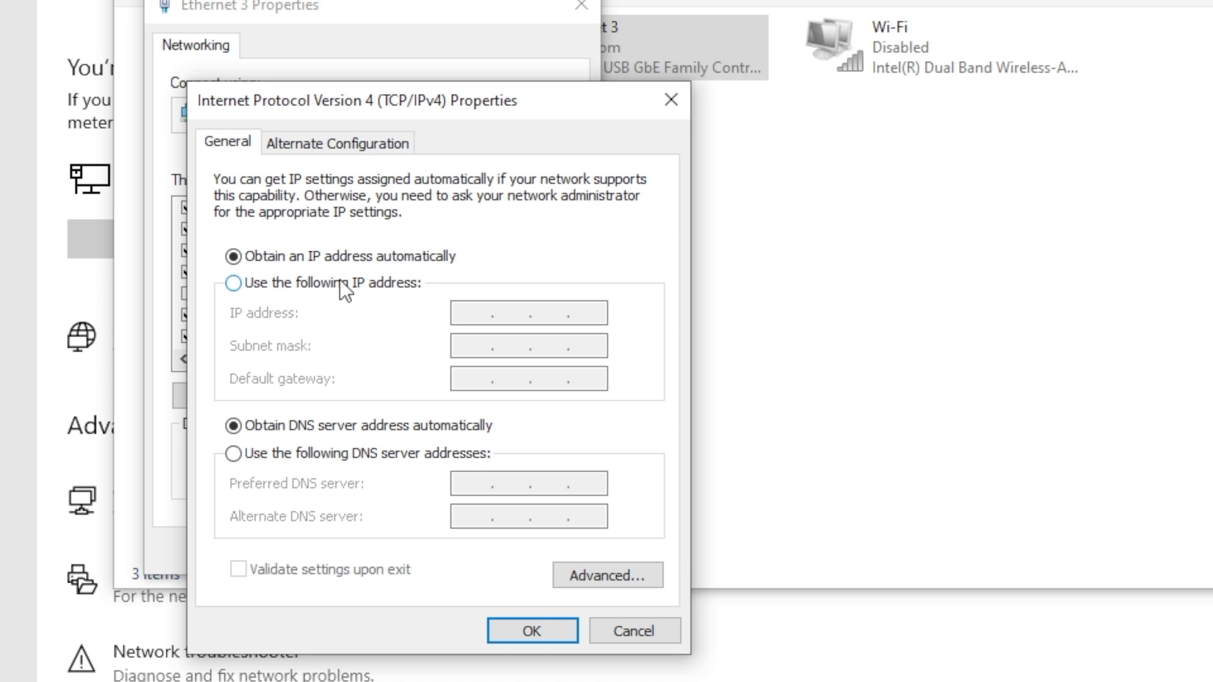
Give Ethernet 3 static IP 192.168.1.175, mask 255.255.255.0 and gateway 192.168.1.1, and confirm
click(327, 286)
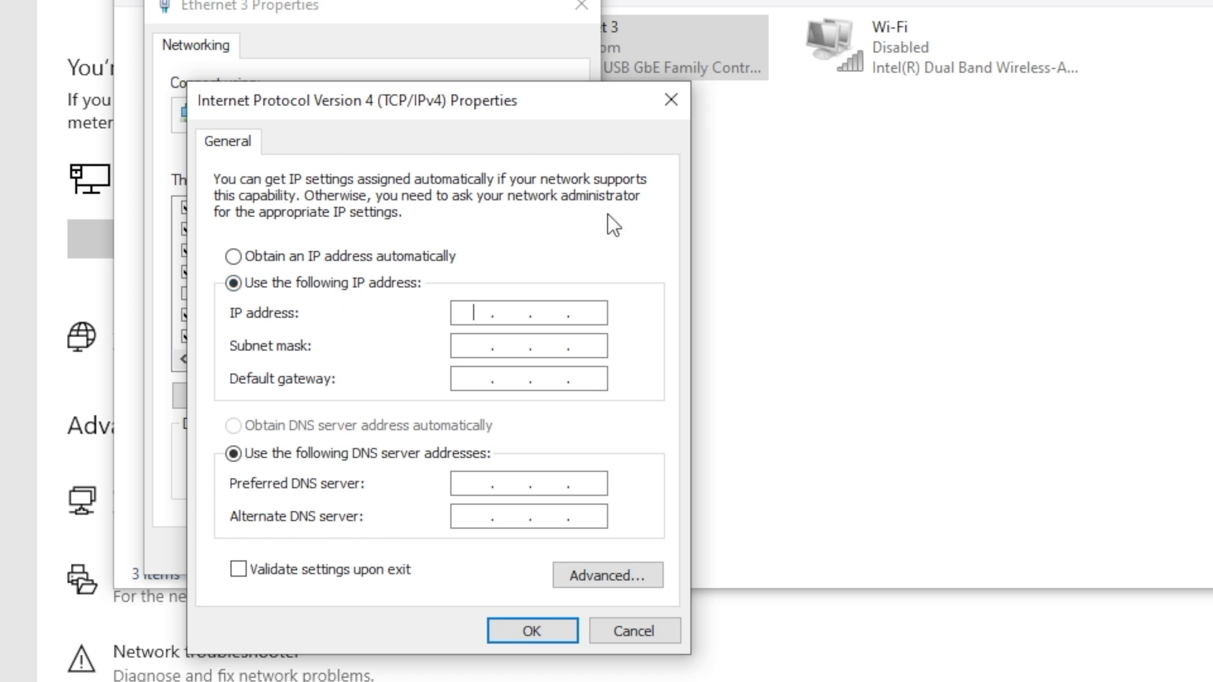
text(192 . 168 . 1 .)
key(Tab)
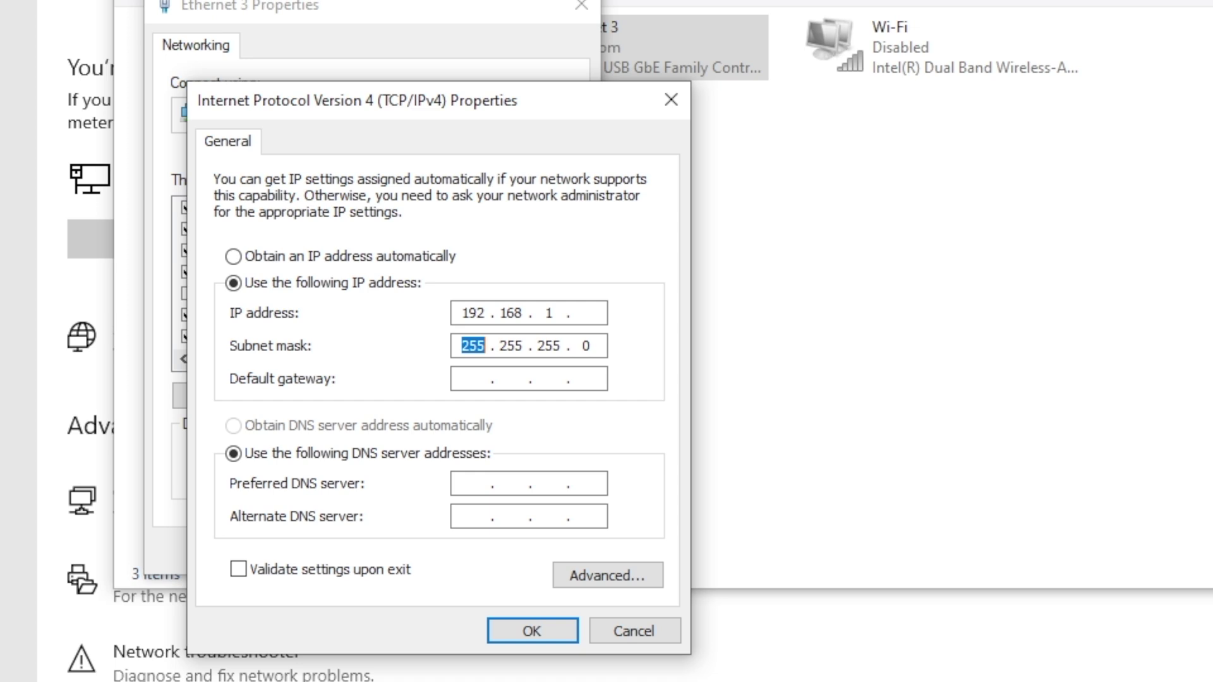
click(599, 312)
text(175)
key(Tab)
click(474, 378)
text(192 . )
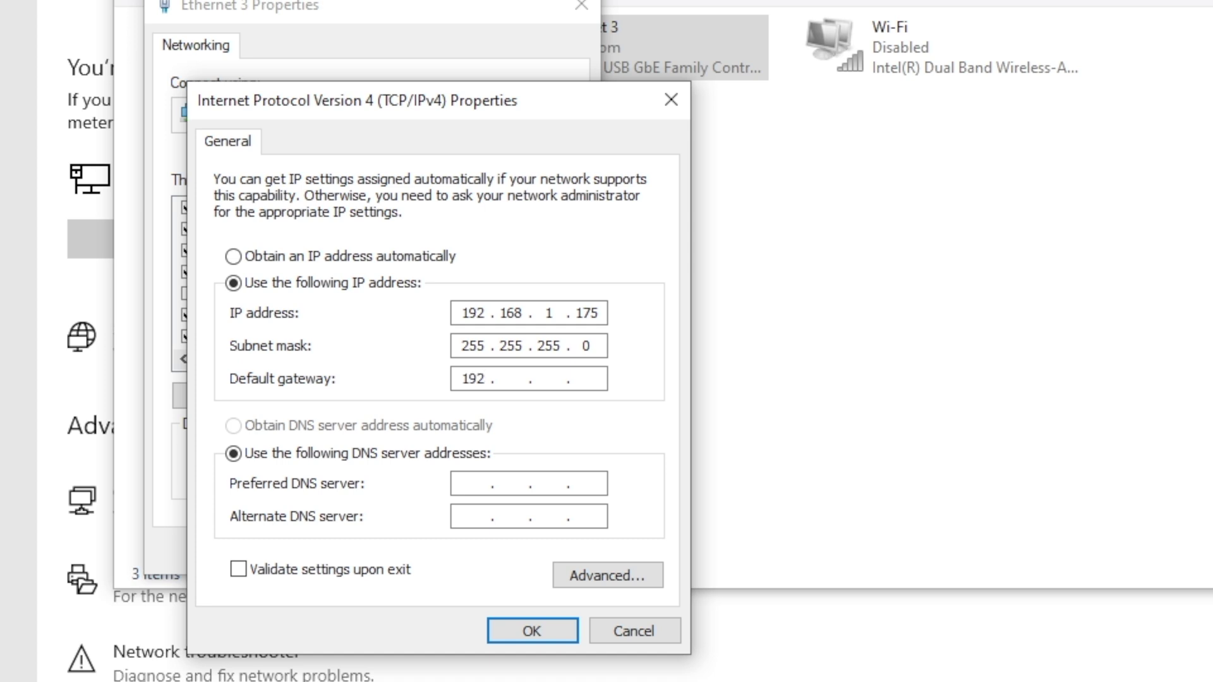
text(168 . 1 . 1)
click(541, 634)
Apply the Ethernet 3 property changes and minimize the network and settings windows
click(443, 553)
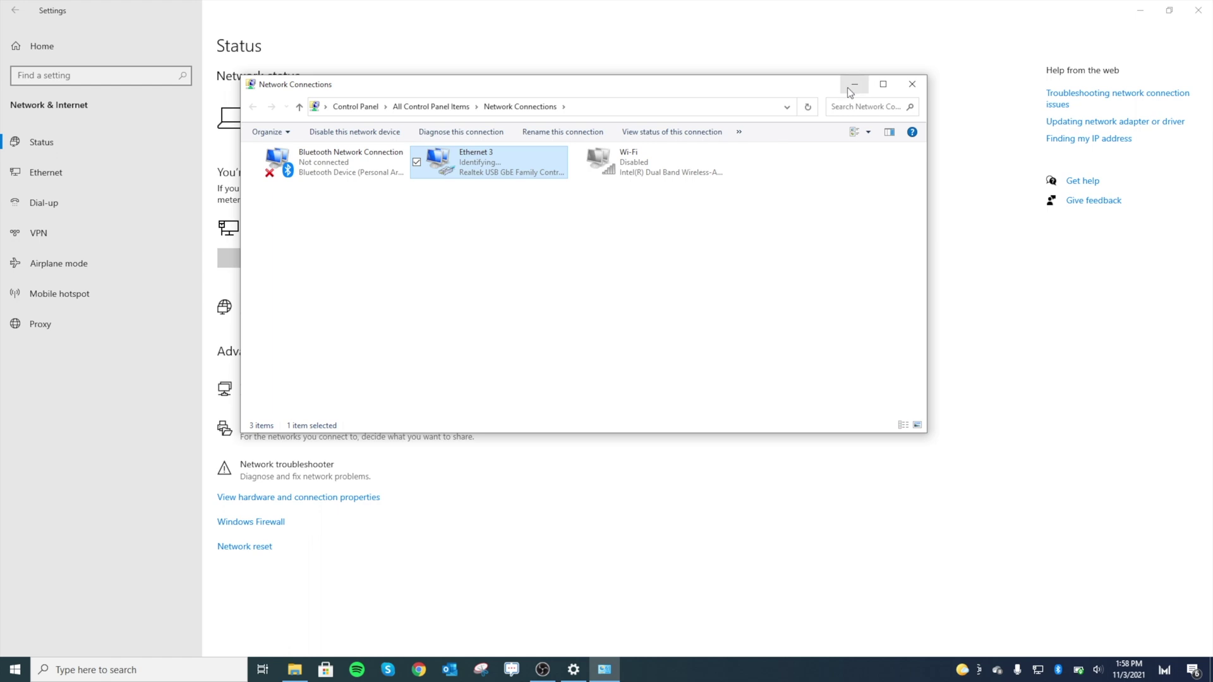
click(854, 85)
click(1138, 11)
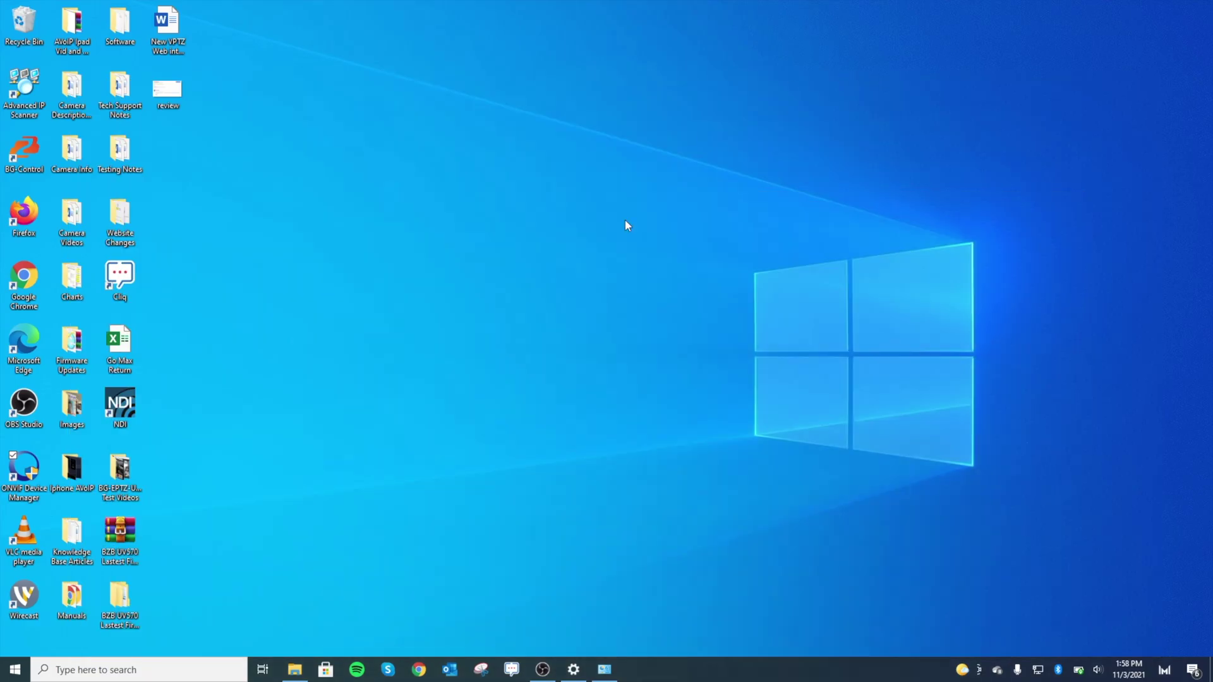
In Chrome, load the camera at 192.168.1.162 and log in with the camera password
click(419, 670)
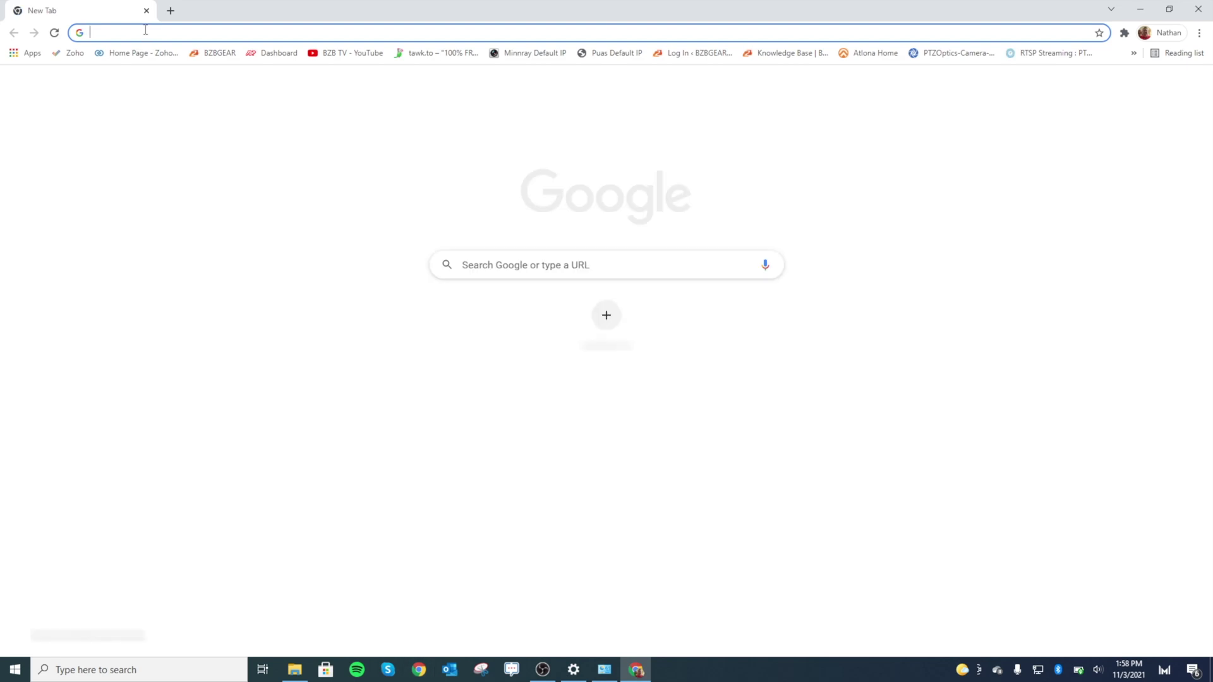
text(192)
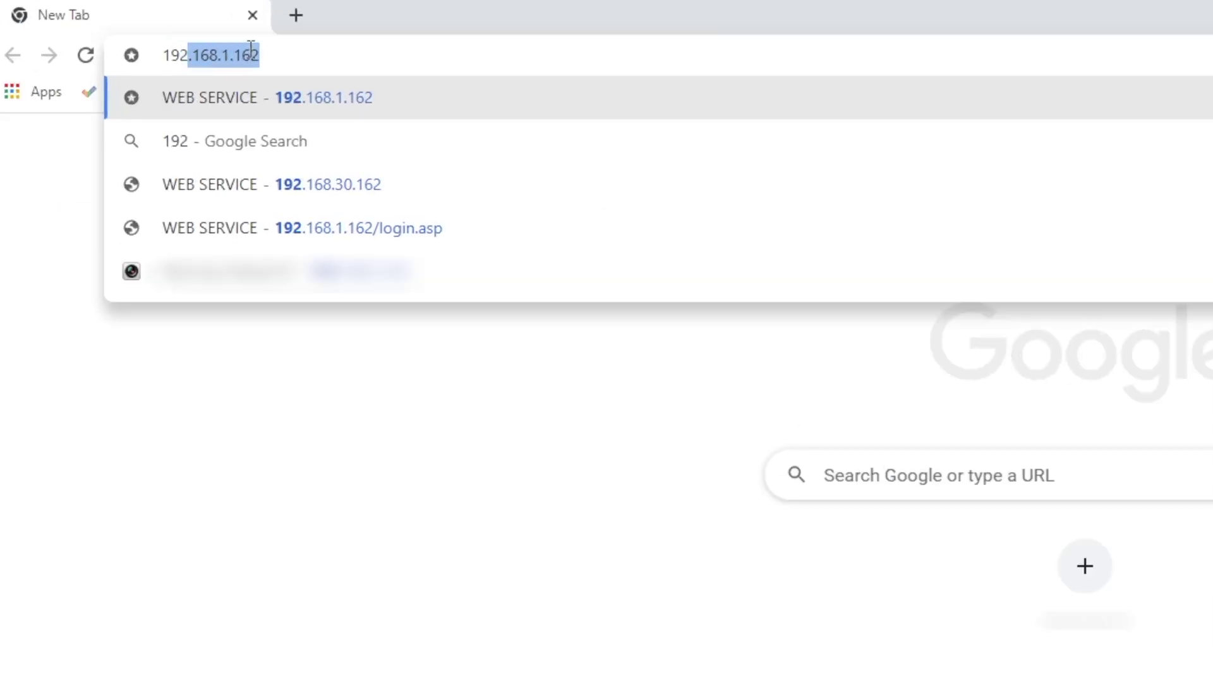
text(.)
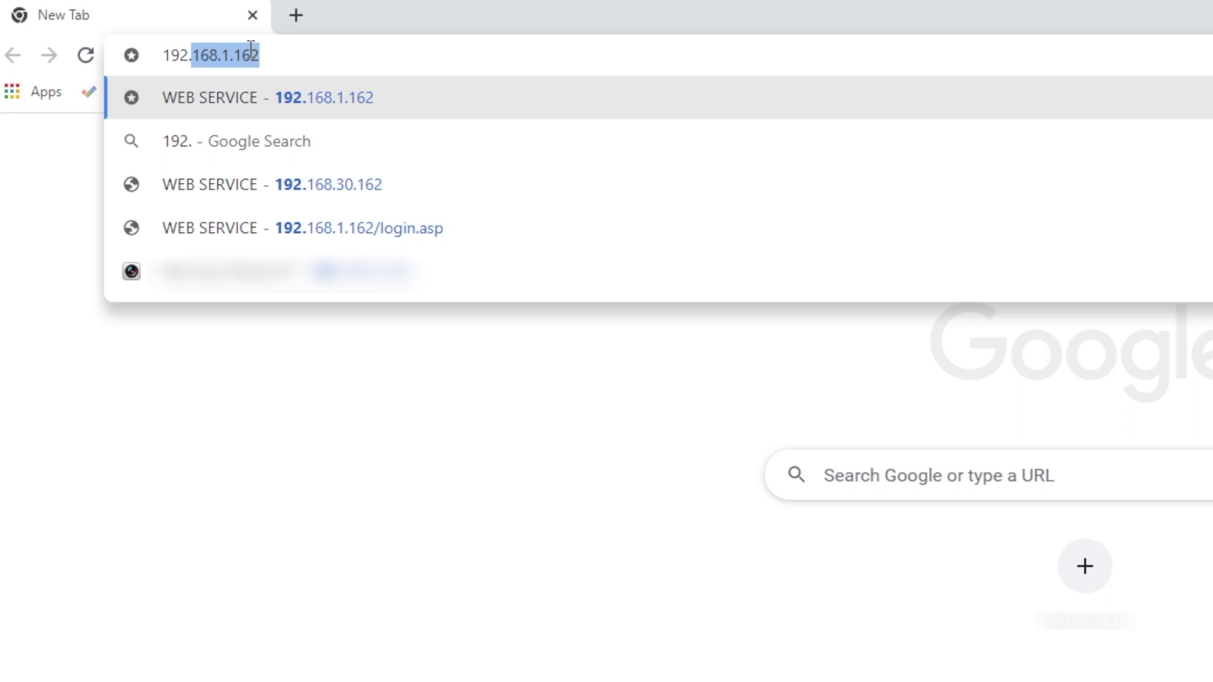
text(168.1.)
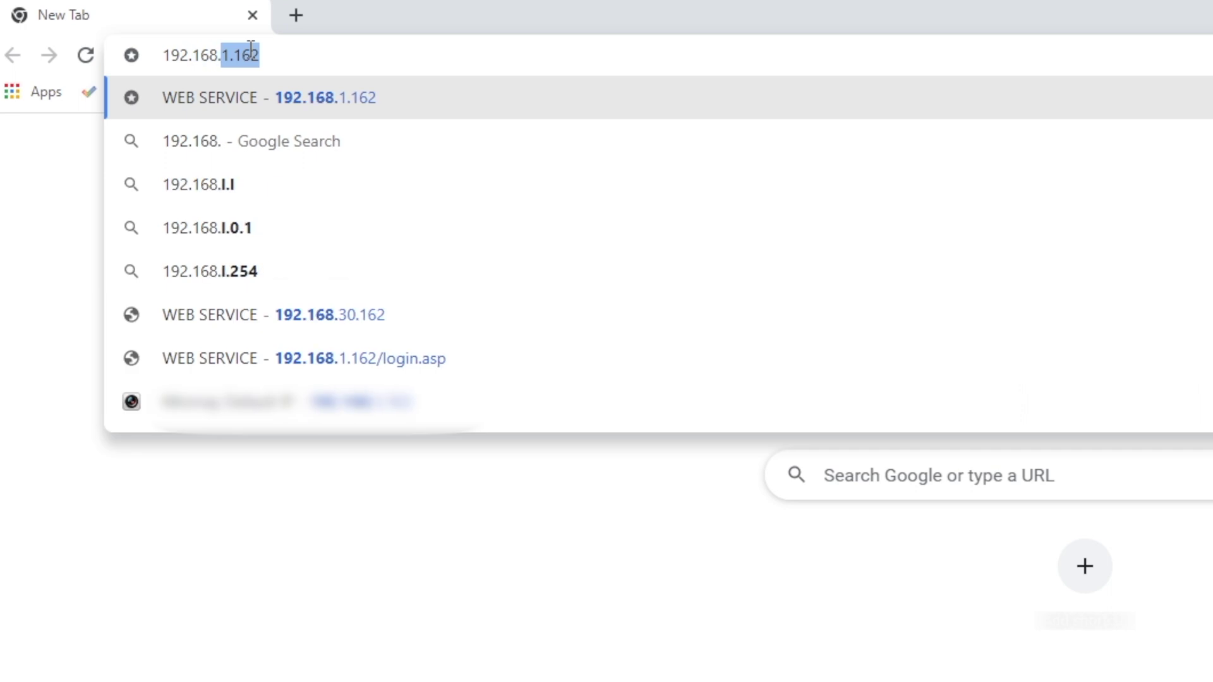
text(162)
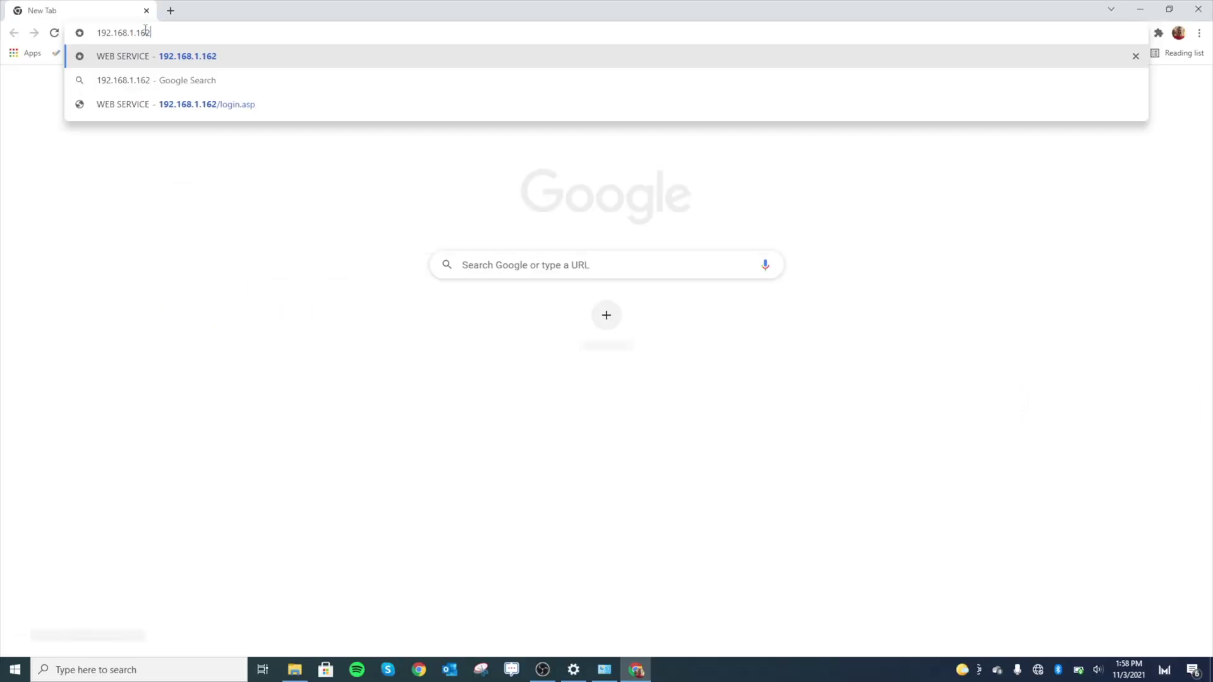
key(Return)
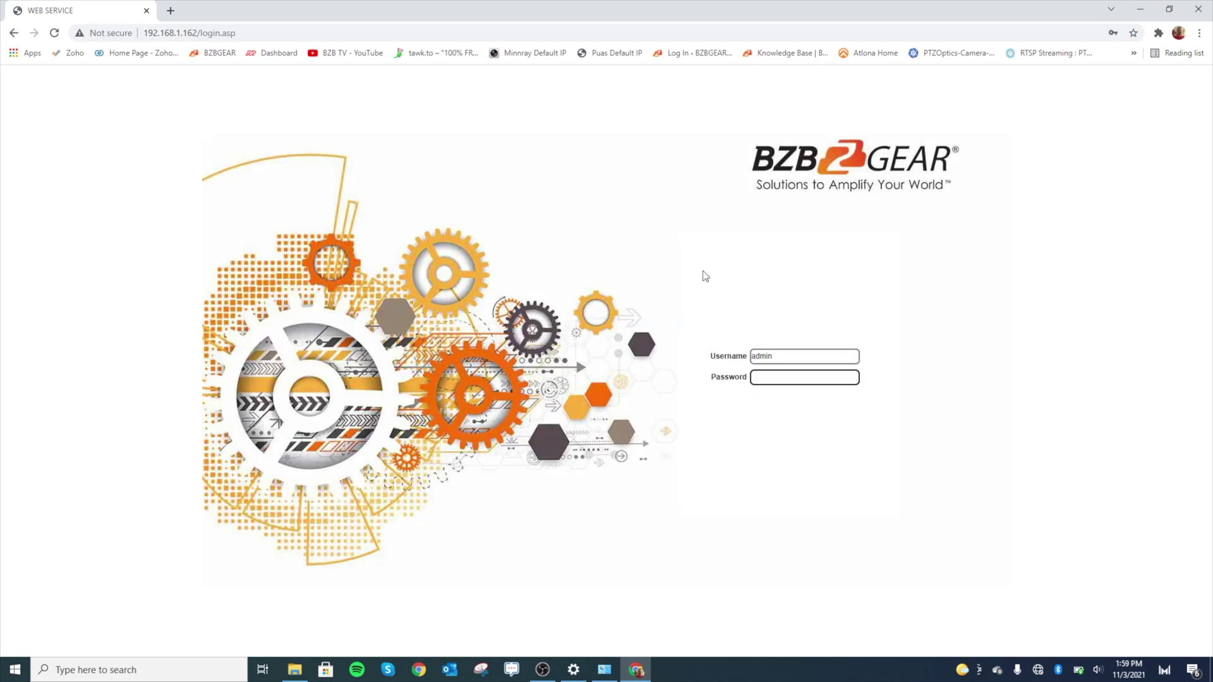
double_click(799, 355)
click(808, 383)
click(802, 379)
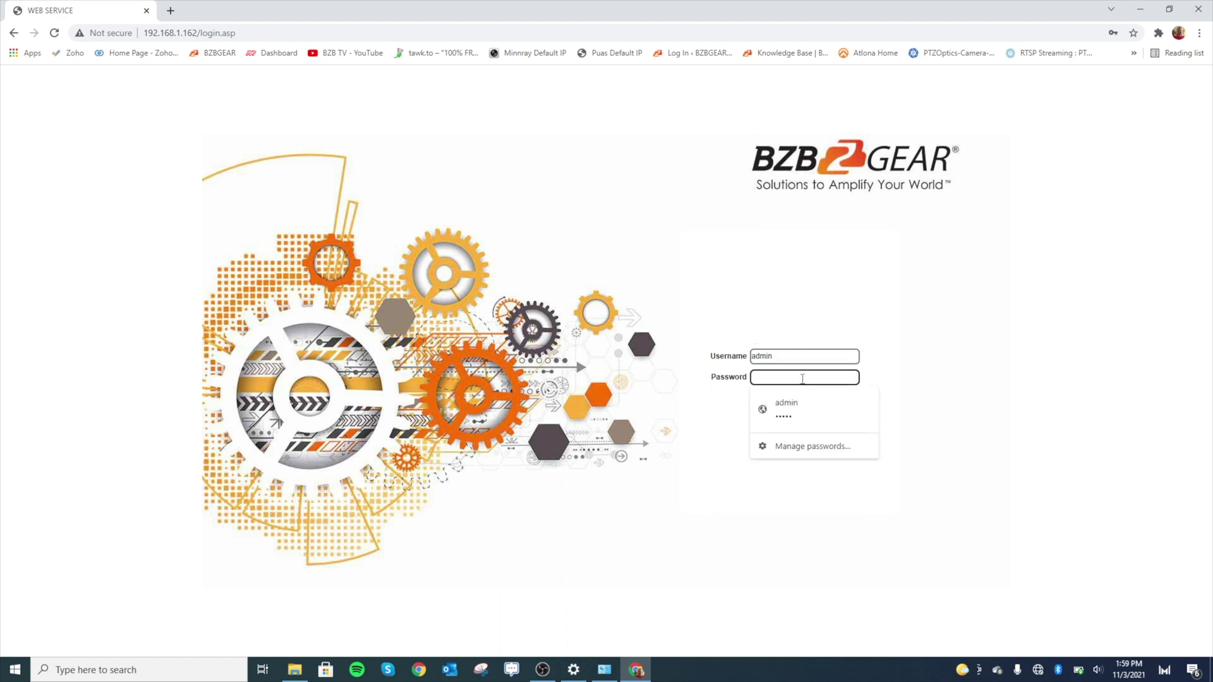
text(admi)
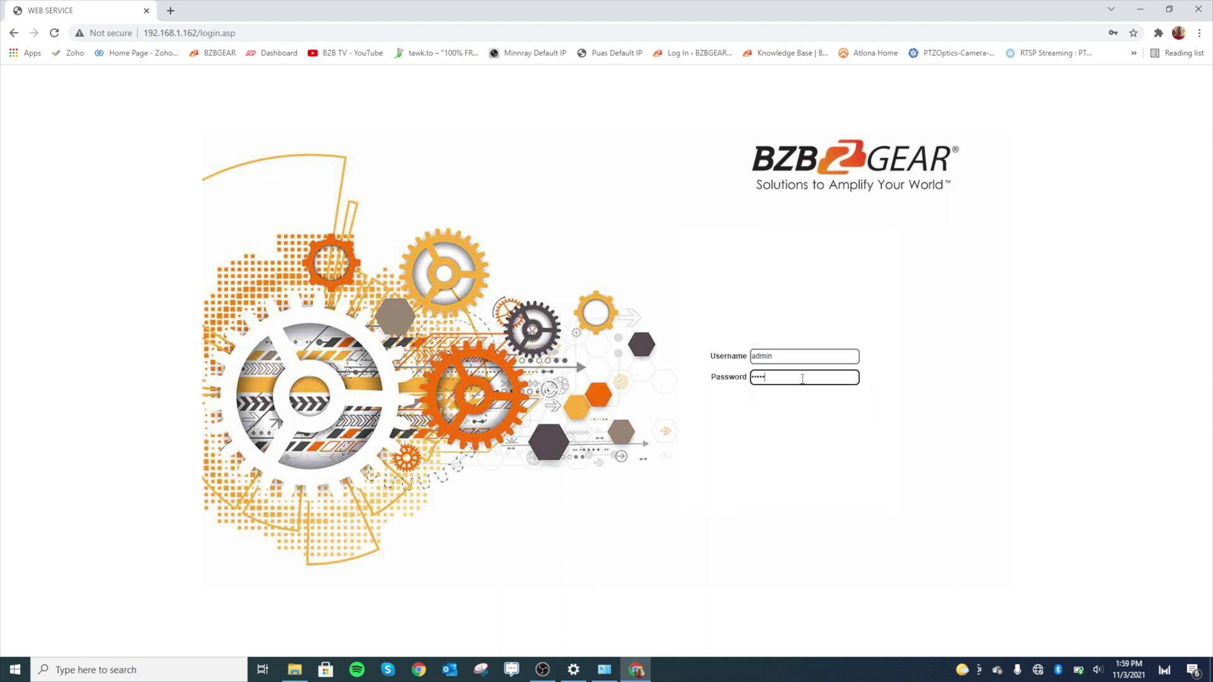
text(n)
key(Return)
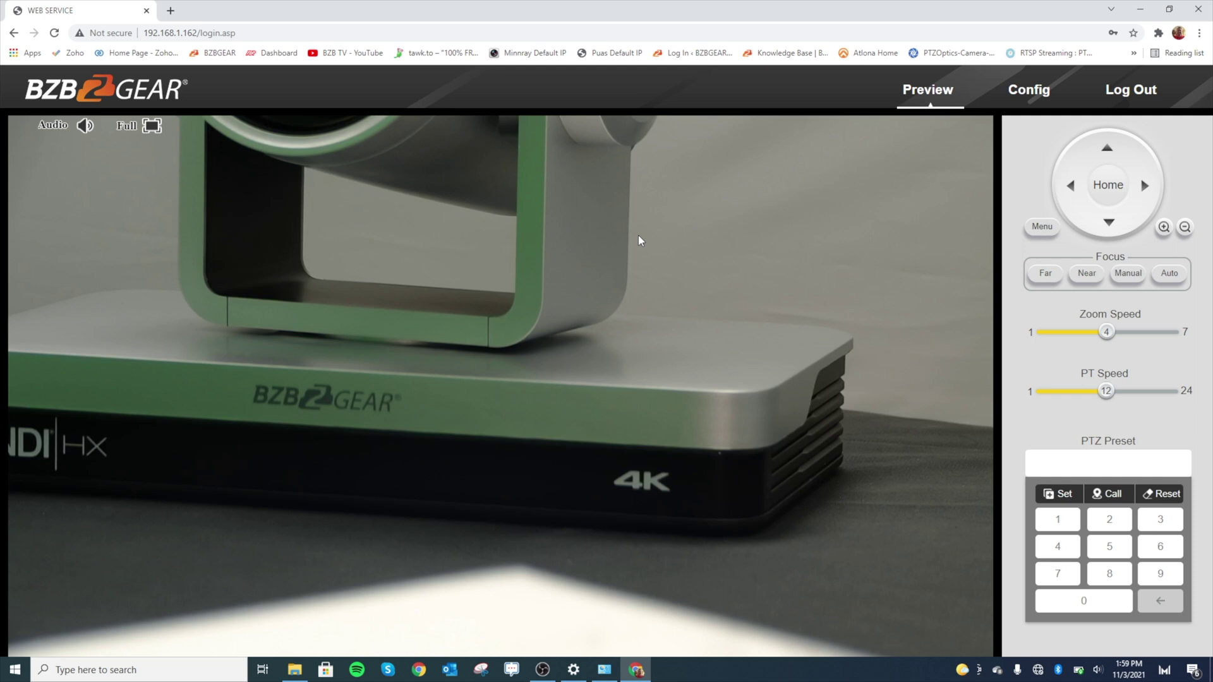
Test tilt, pan, home and a preset, then view the camera's Network settings at 192.168.1.162
click(1102, 157)
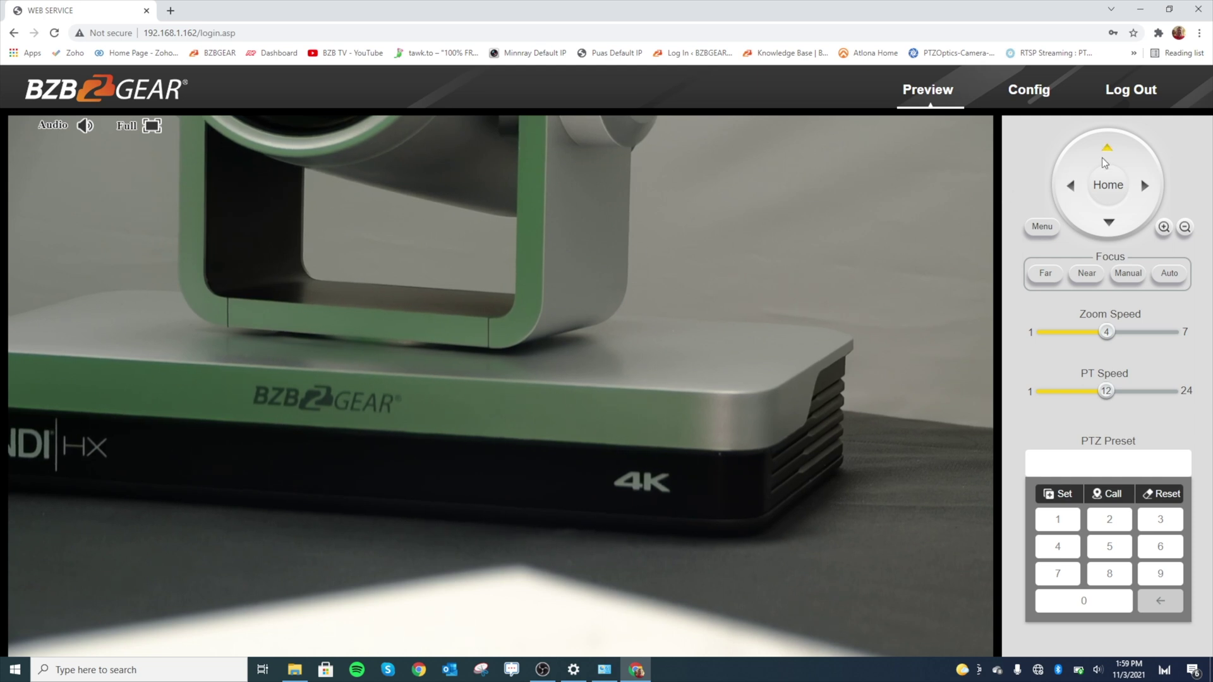
click(1077, 199)
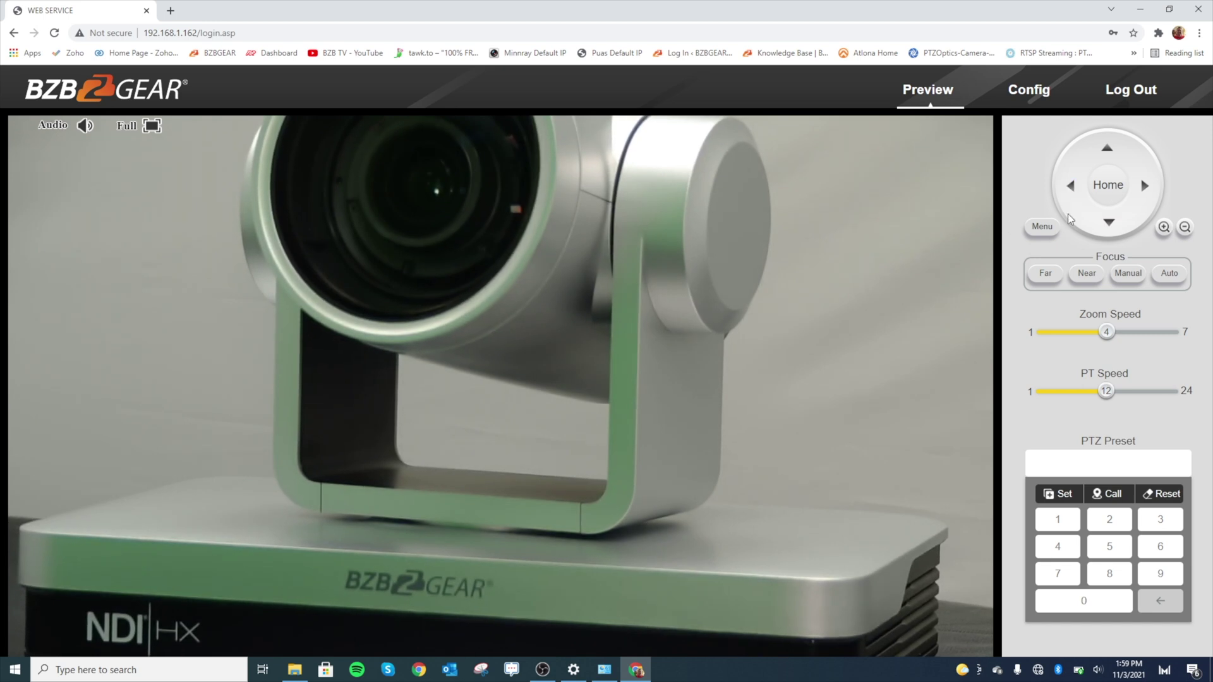
click(1100, 185)
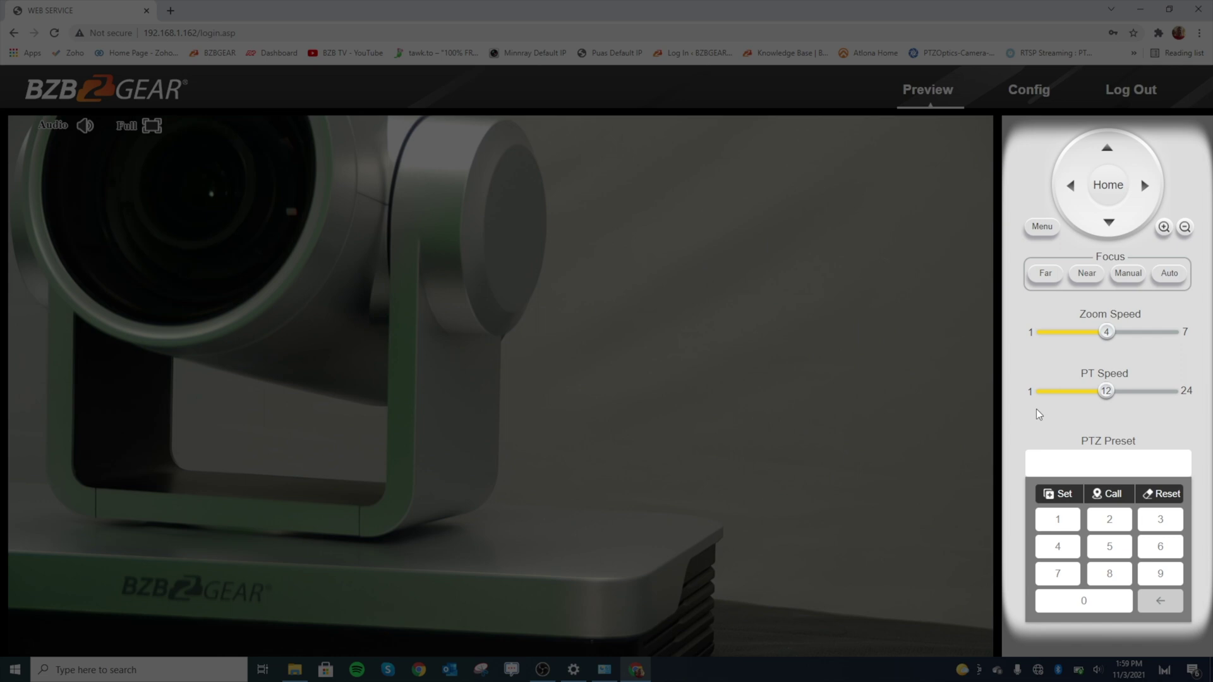
click(1097, 464)
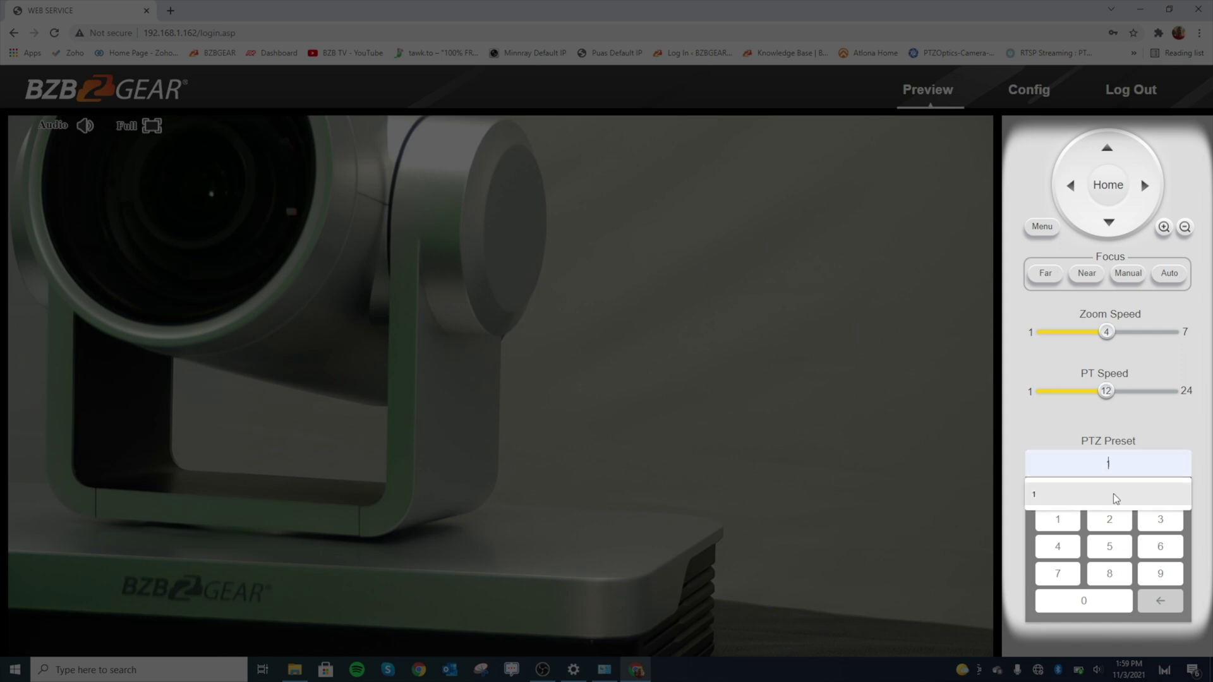
click(1043, 425)
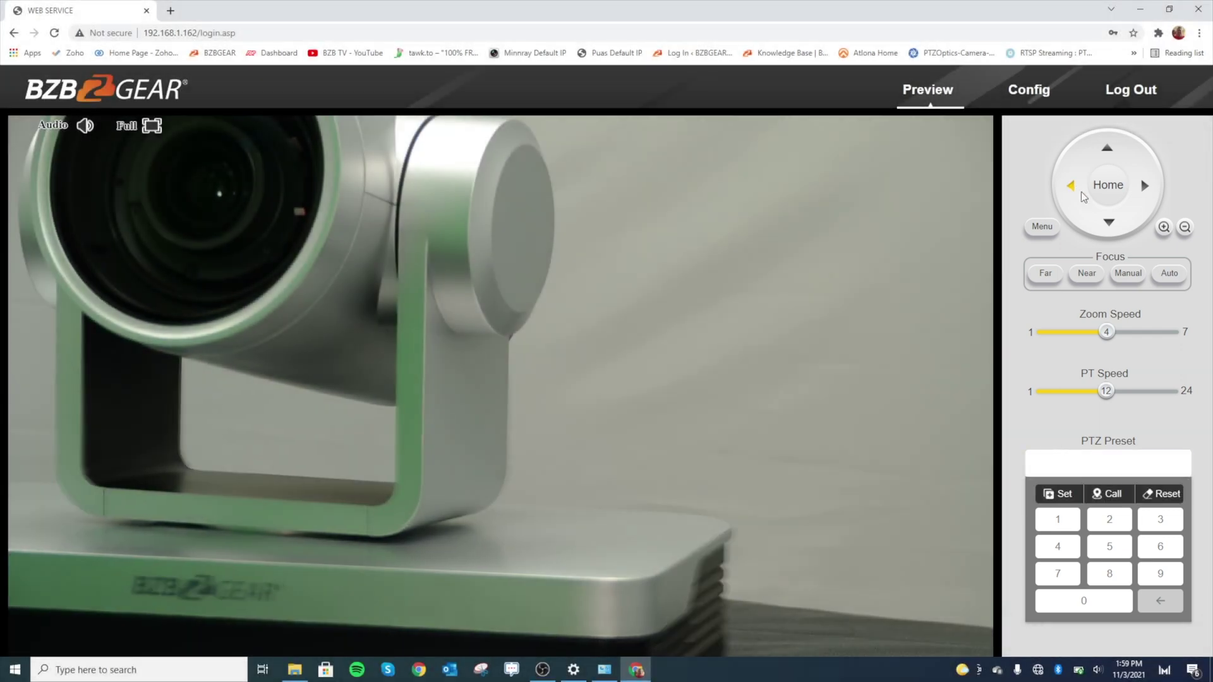
click(1082, 191)
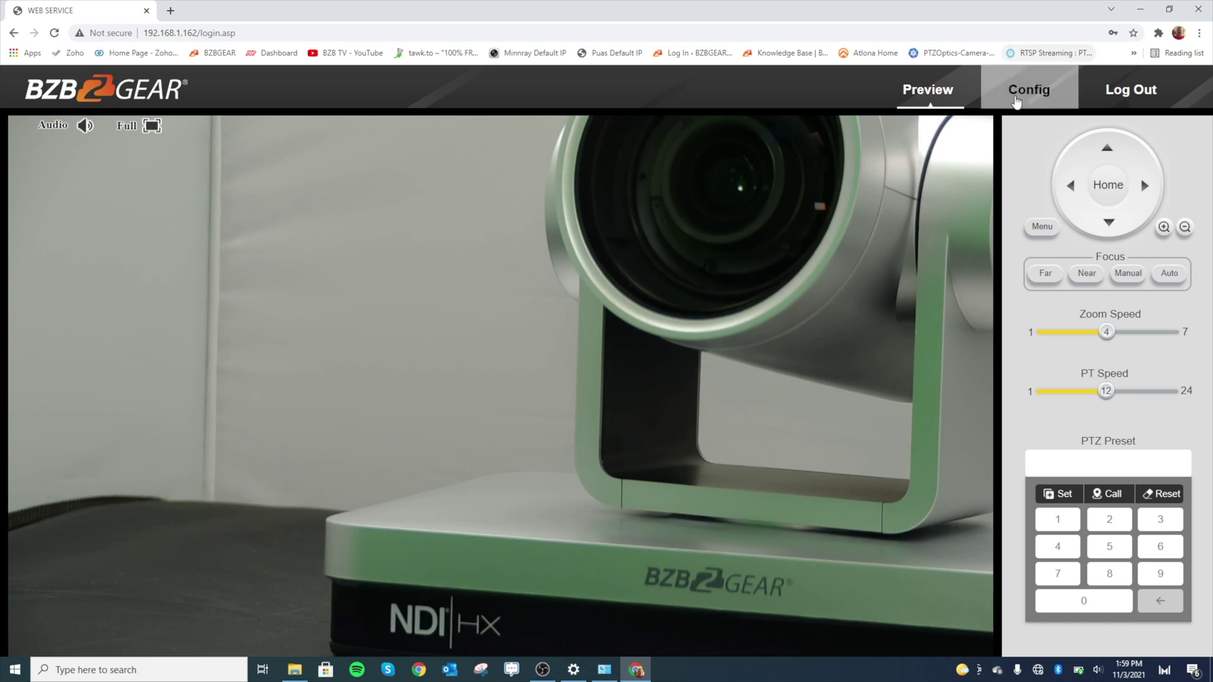
click(1019, 100)
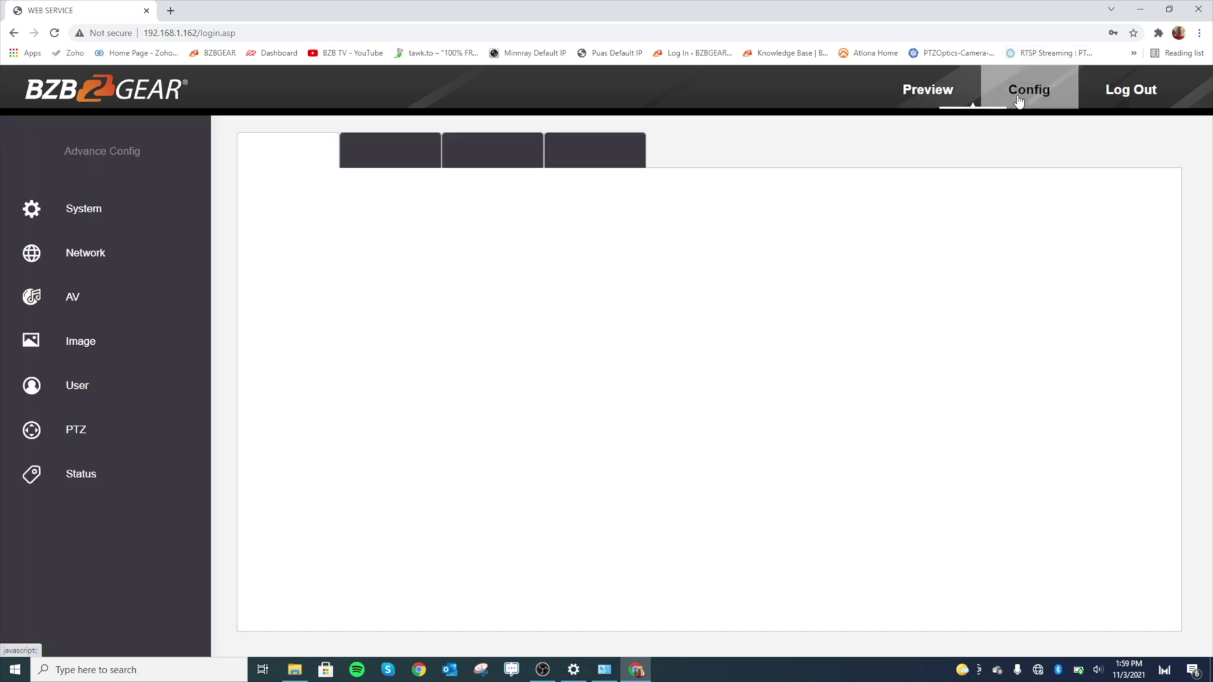
click(115, 263)
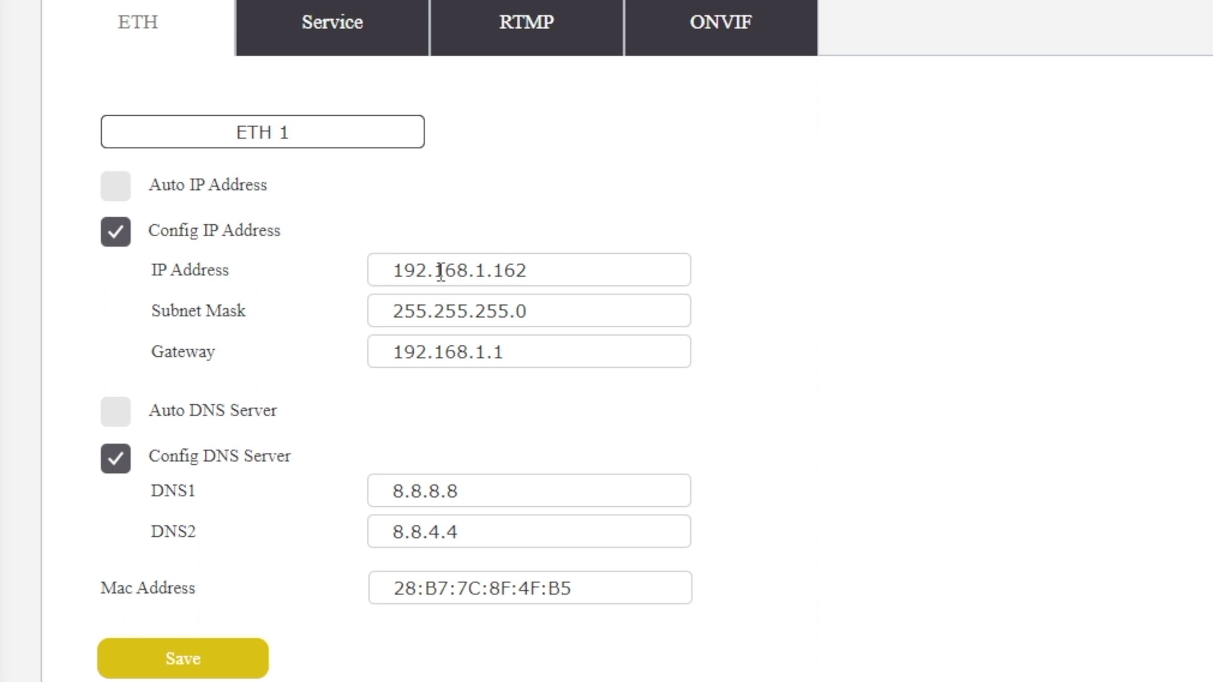
Edit the camera's IP to 192.168.30.162 and its gateway to 192.168.30.1
click(490, 265)
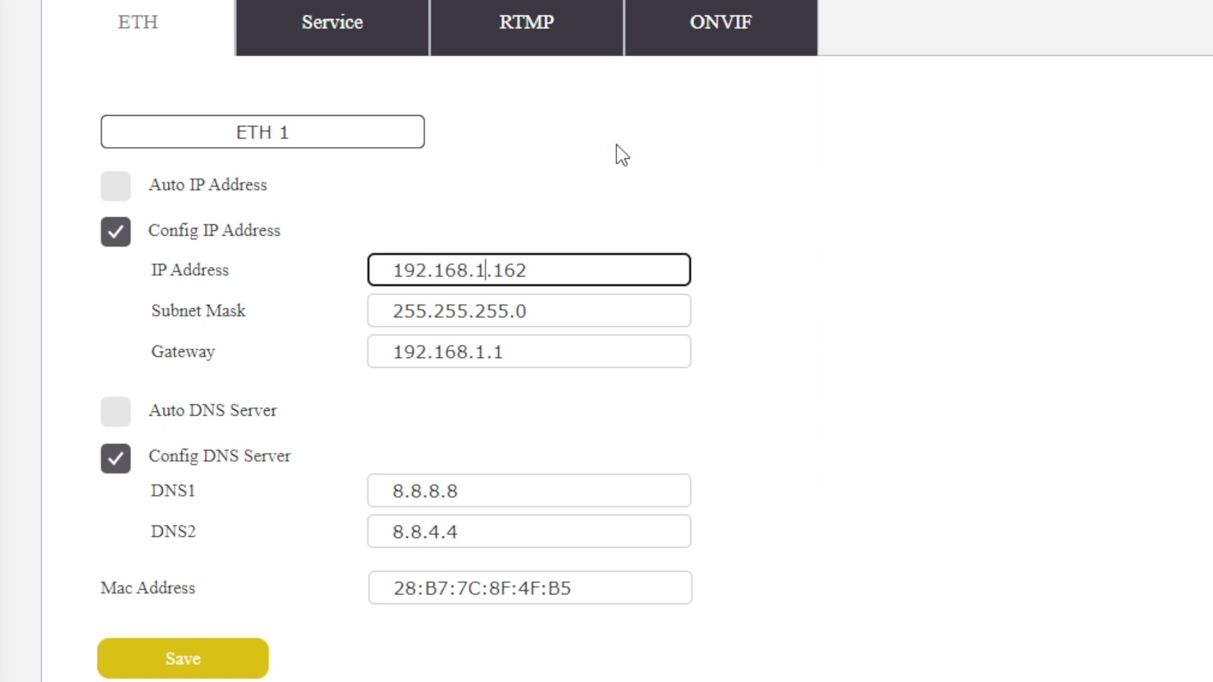
key(BackSpace)
text(30)
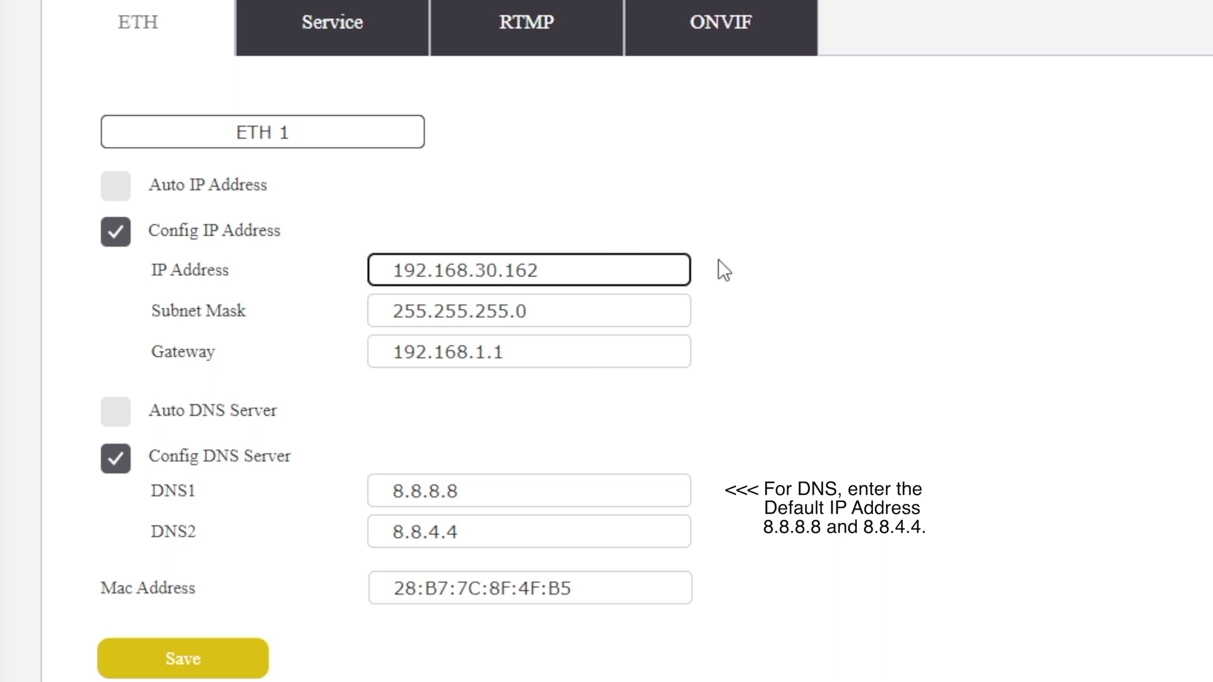
click(484, 352)
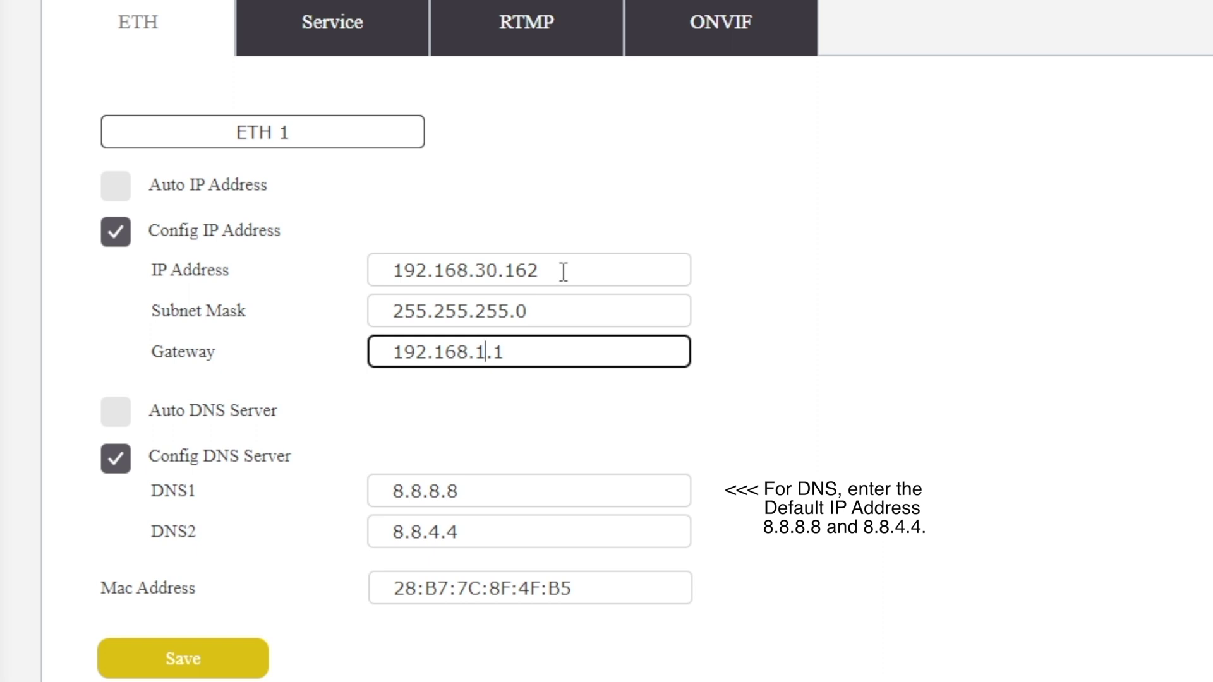
key(BackSpace)
text(30)
Save the new camera network settings and acknowledge the 'Start the jump!' alert
click(237, 671)
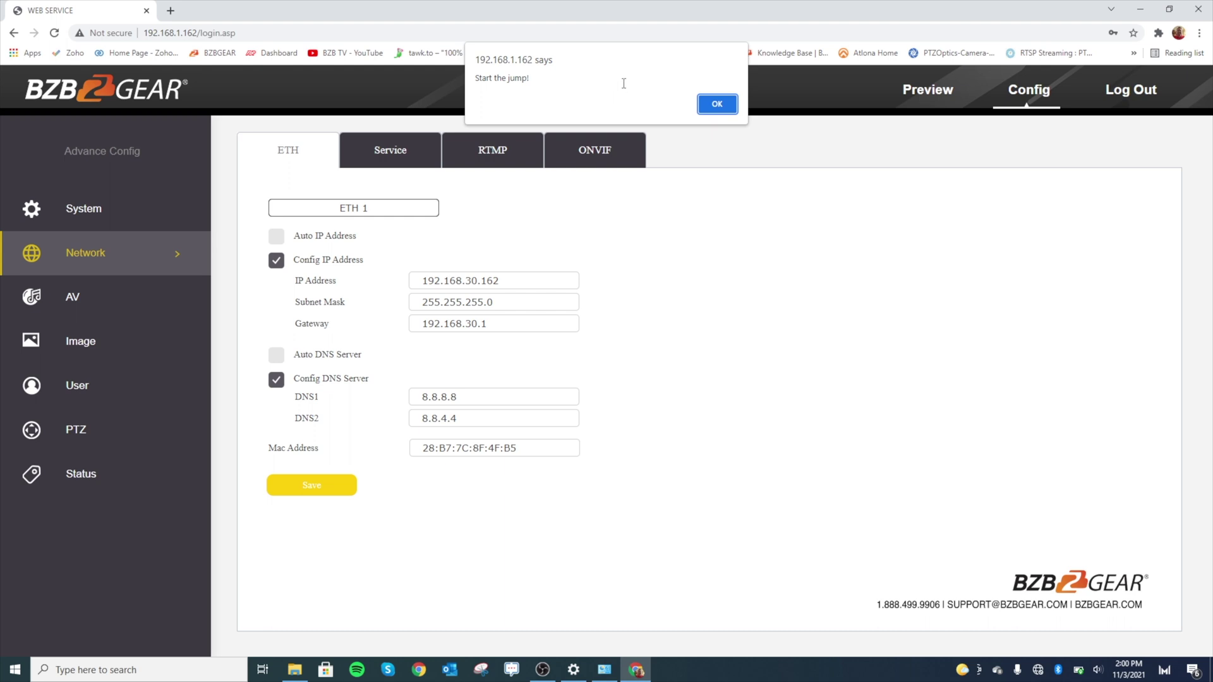
click(716, 104)
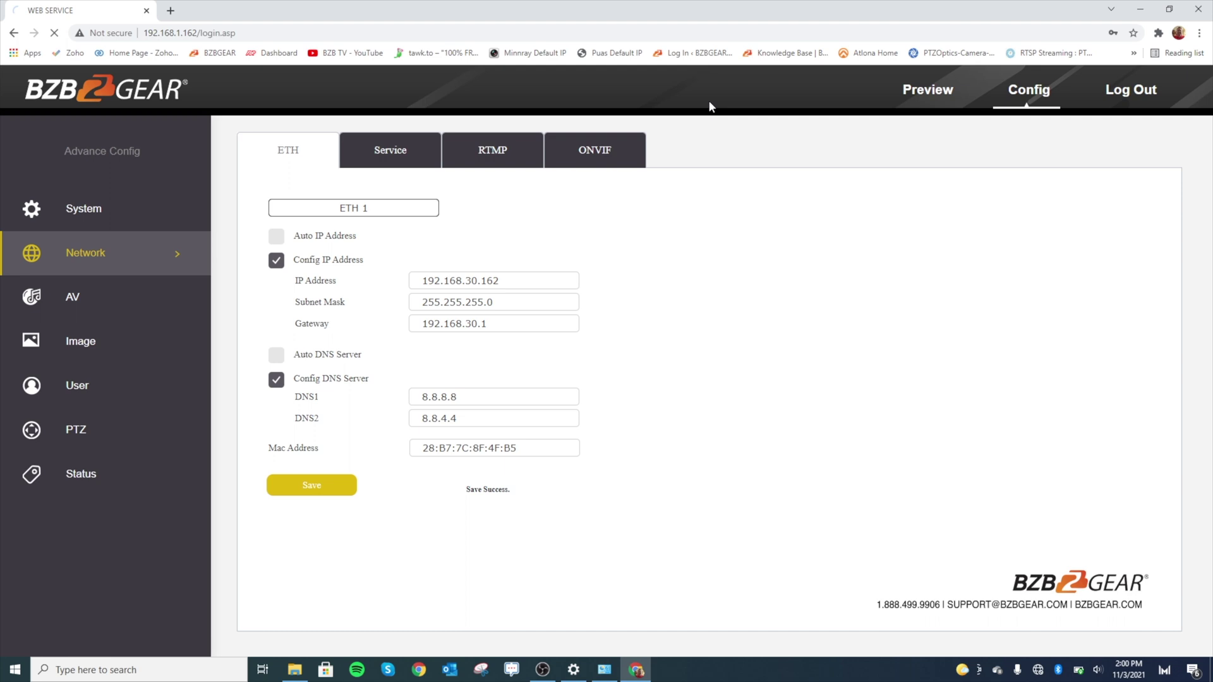
Open the Ethernet 3 adapter's IPv4 properties from Network & Internet settings
click(1137, 13)
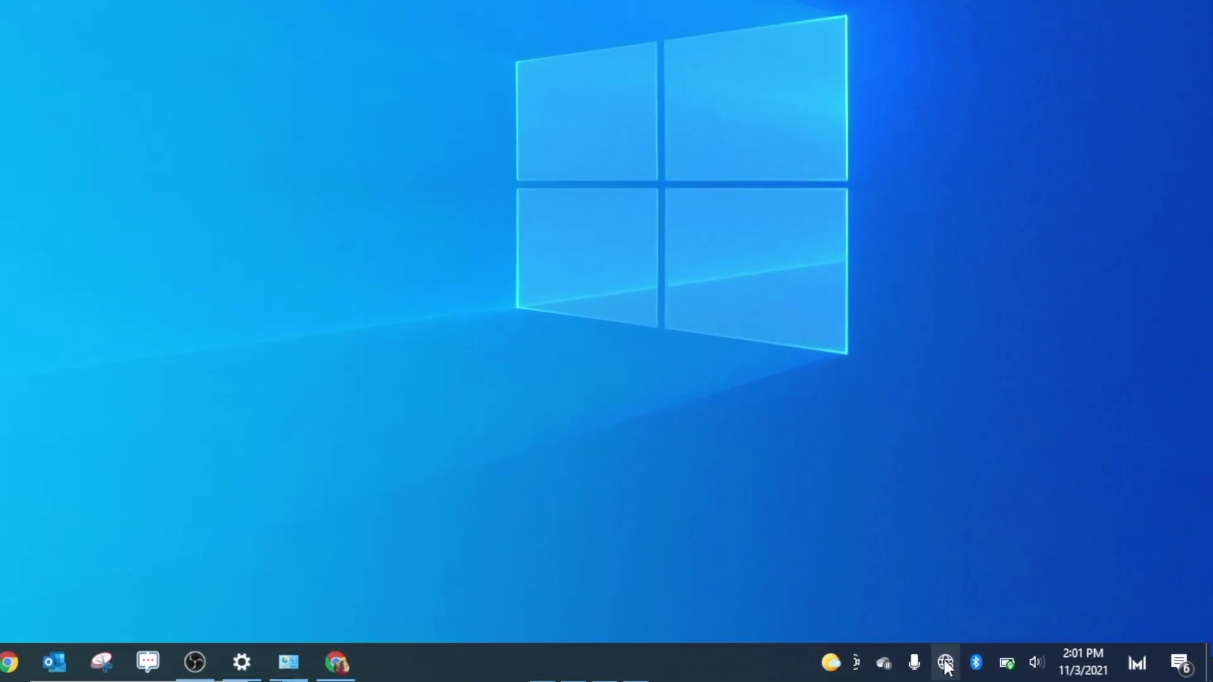
right_click(1038, 670)
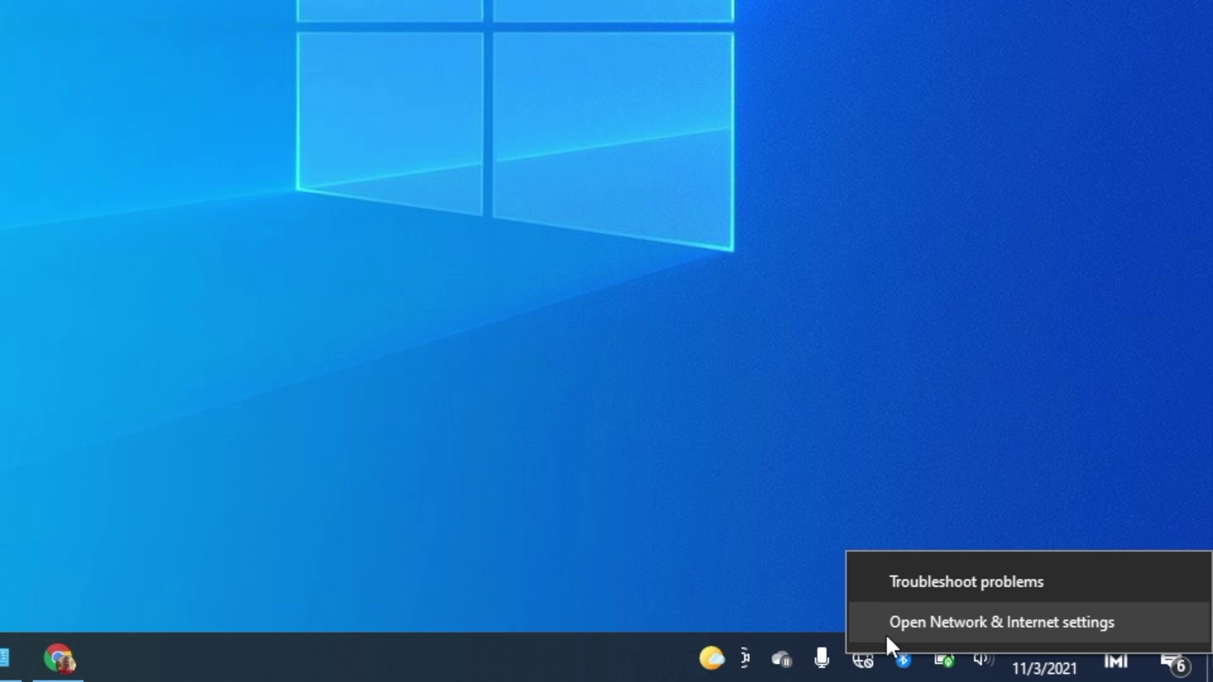
click(888, 628)
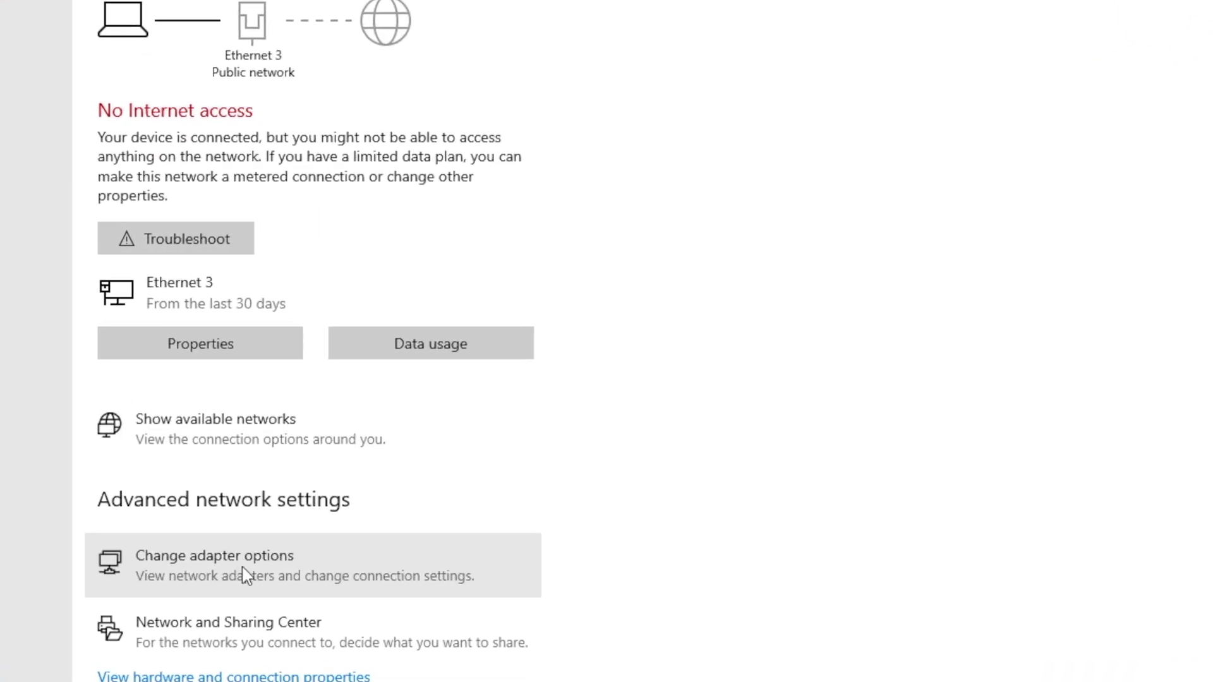
click(300, 449)
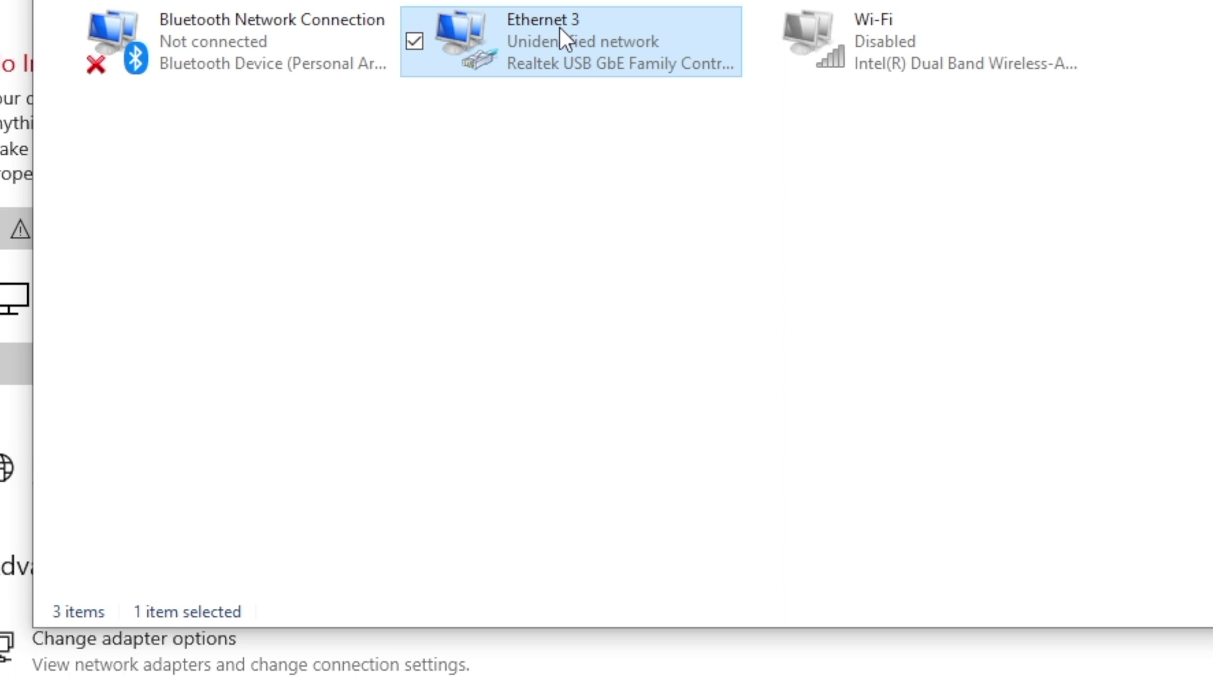
right_click(527, 49)
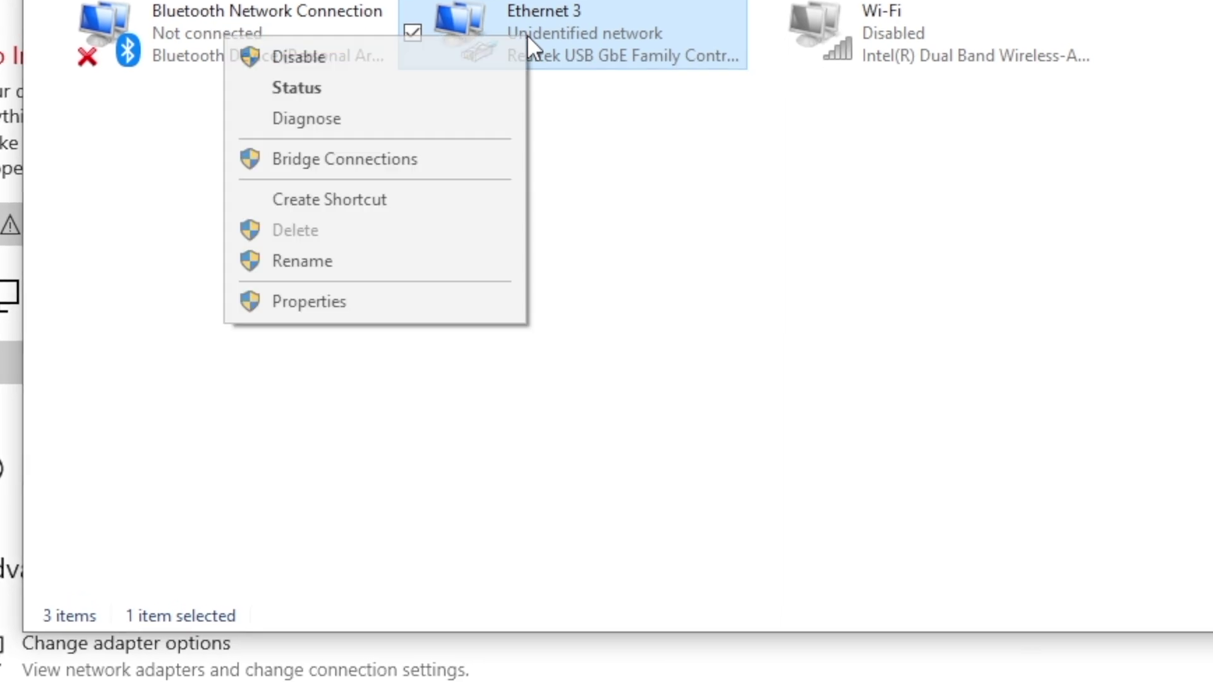
click(415, 297)
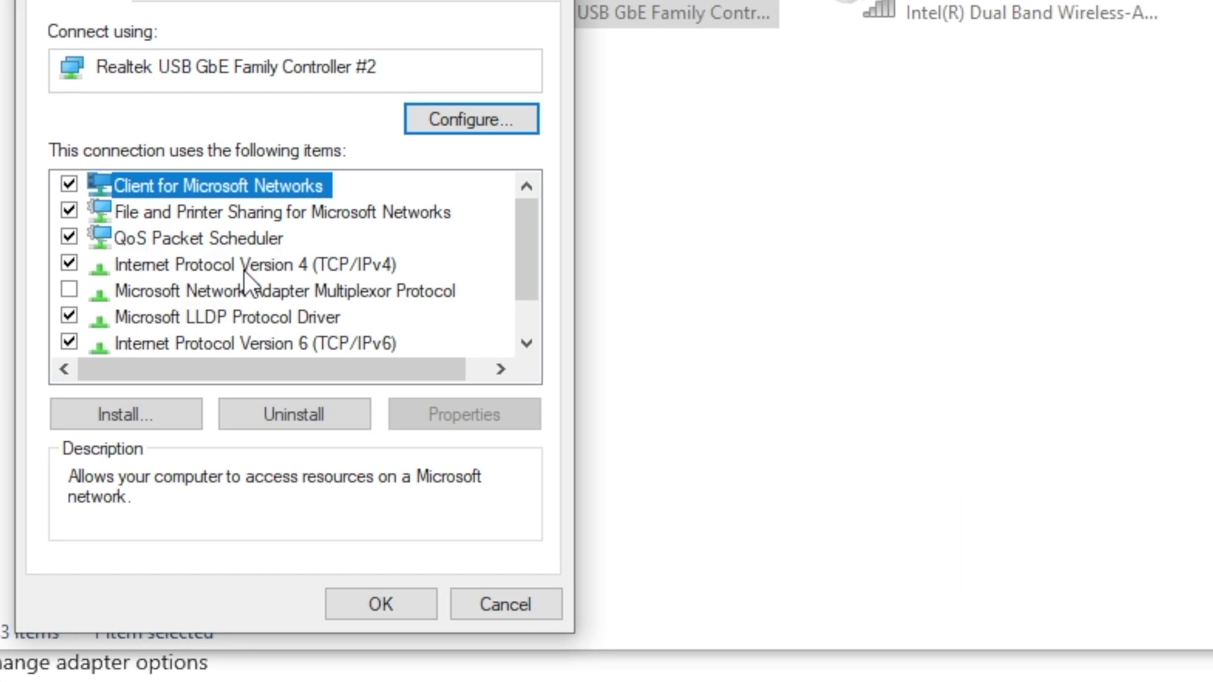
click(237, 264)
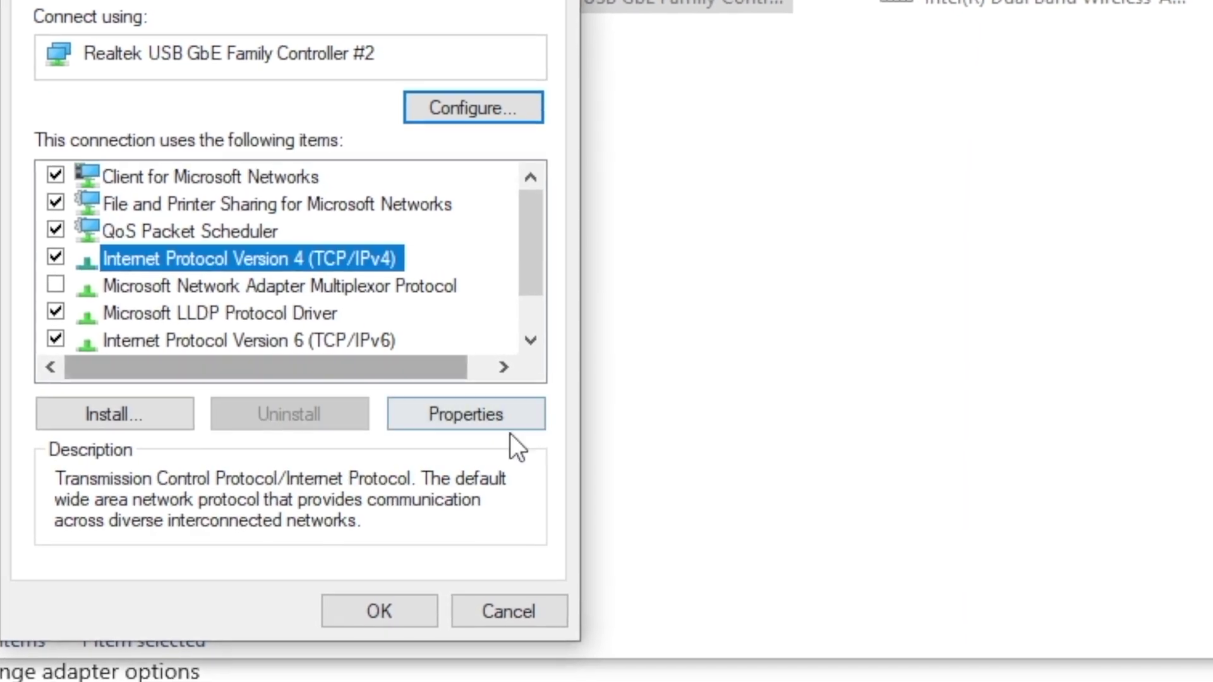
click(505, 422)
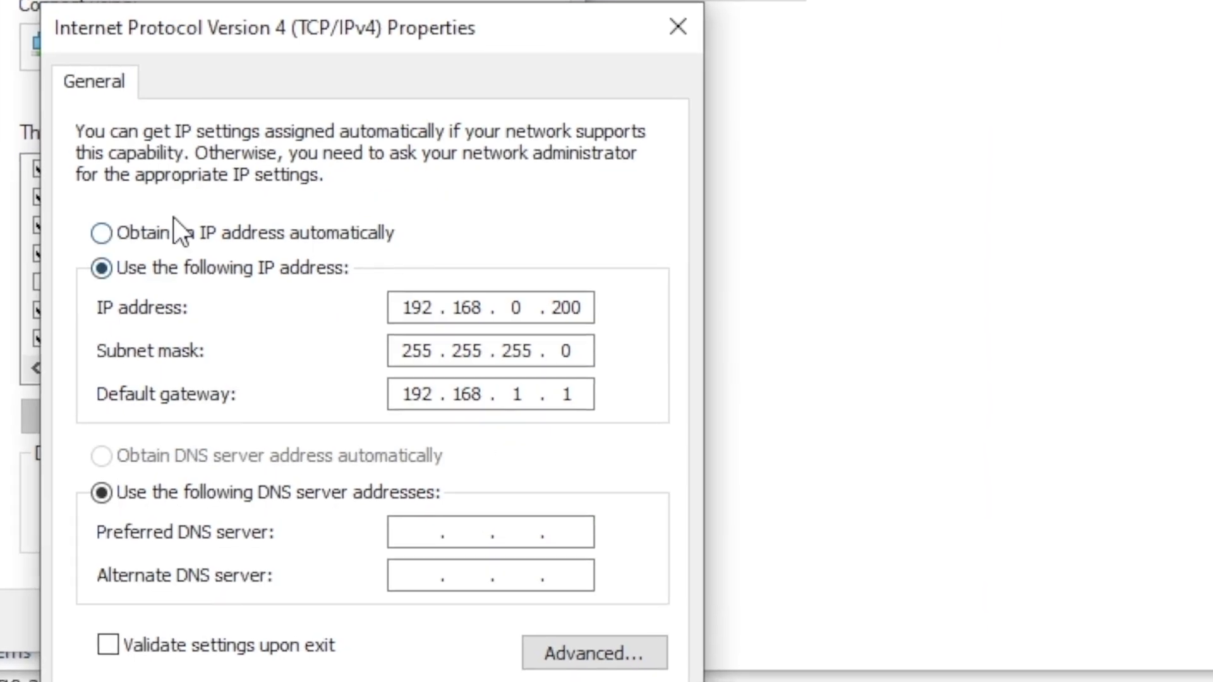
Set IPv4 to obtain IP and DNS addresses automatically and close the adapter properties
click(179, 238)
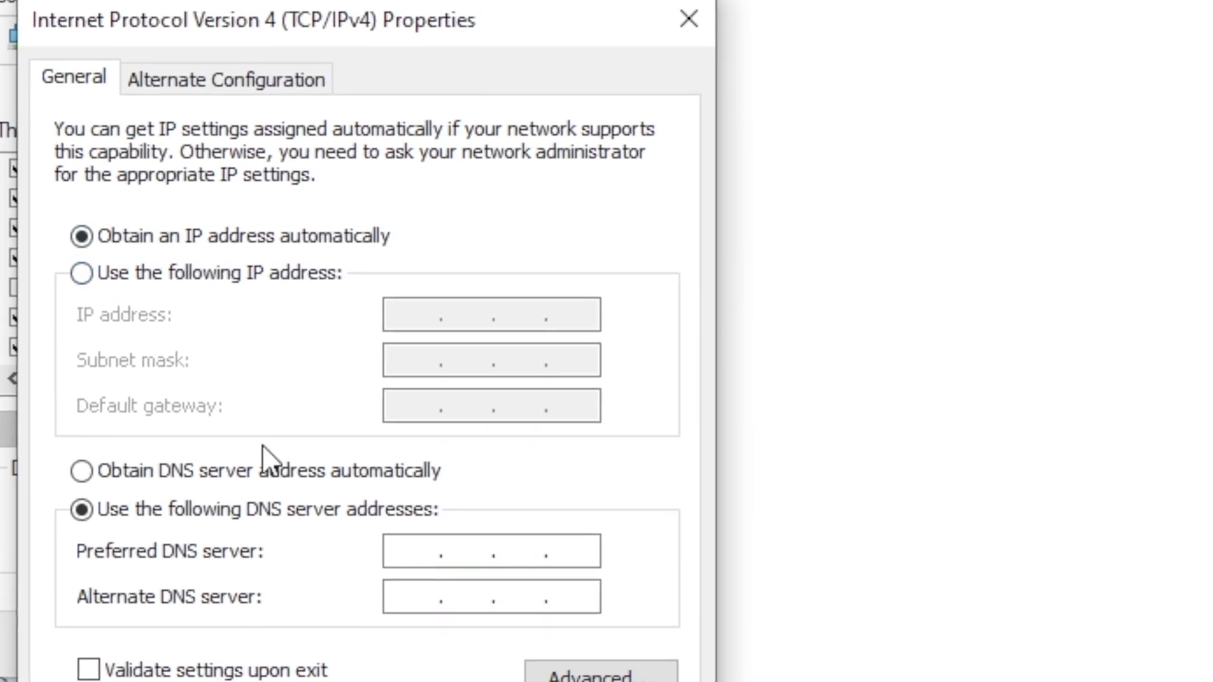
click(231, 480)
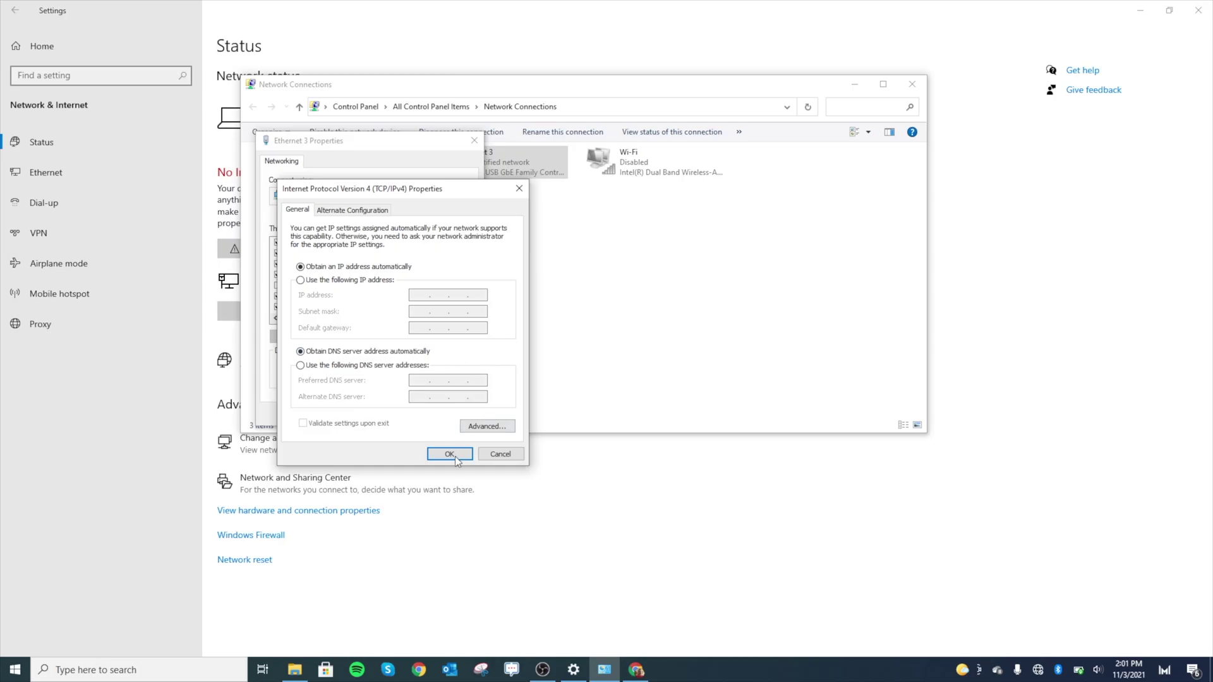
click(450, 455)
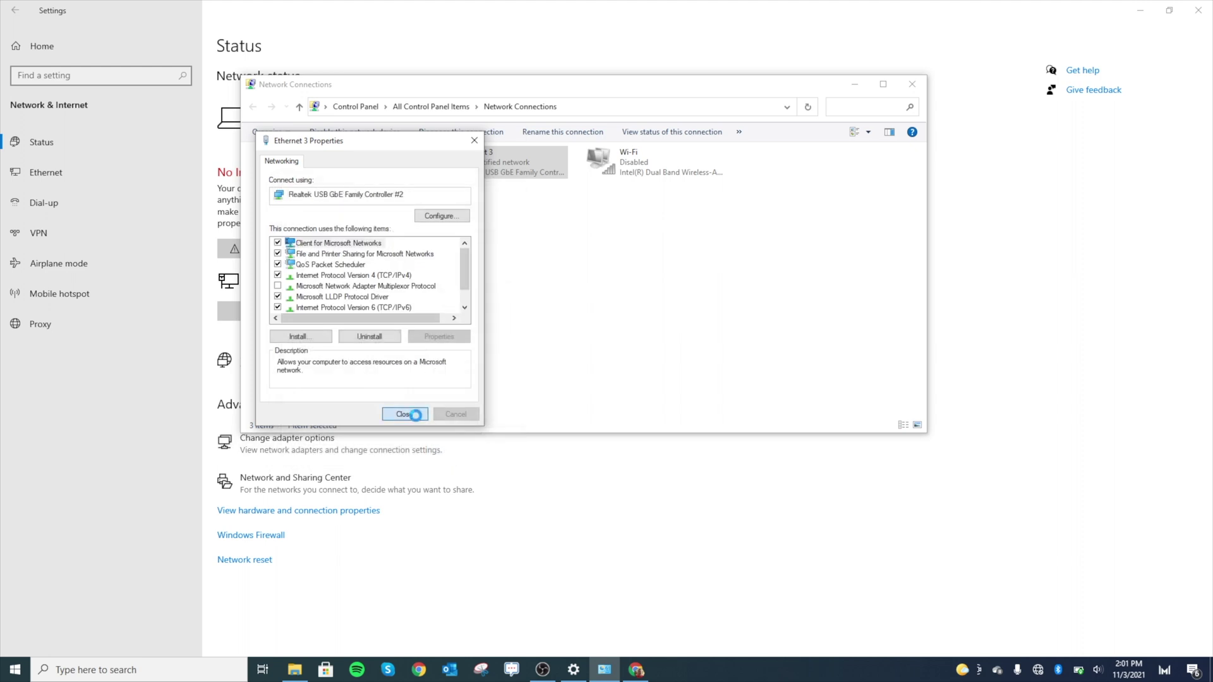
click(405, 414)
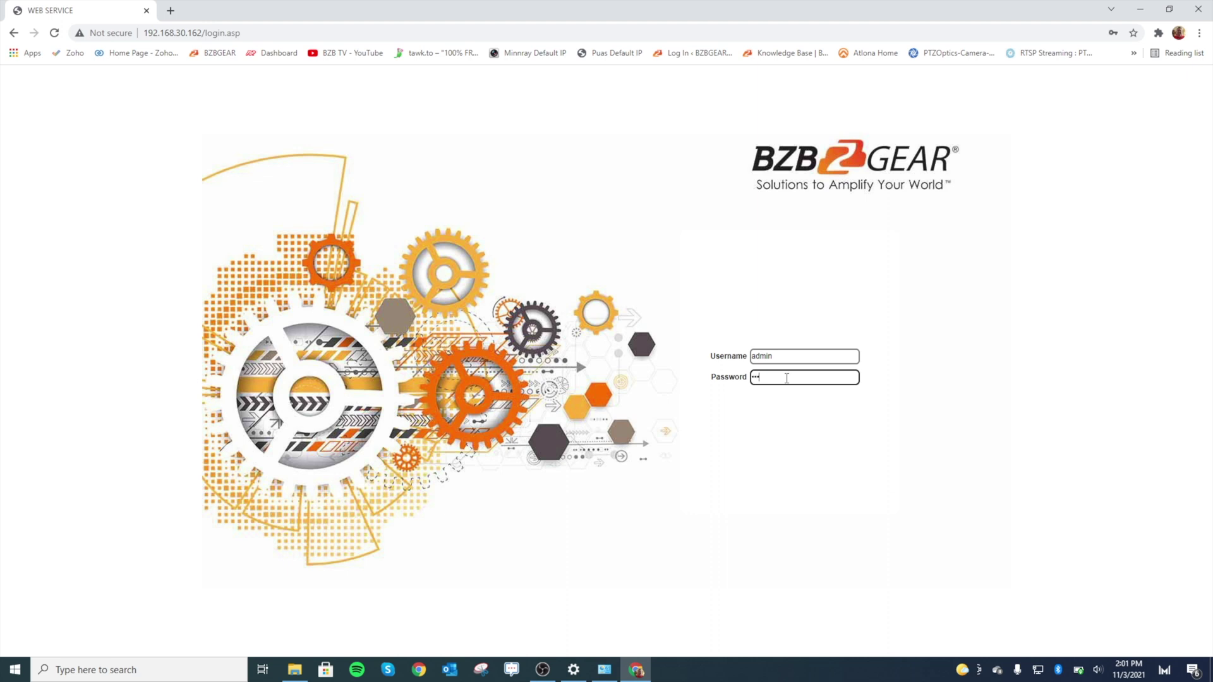
Log in at 192.168.30.162, dismiss the password warning, then pan right, zoom out and pan left
key(Return)
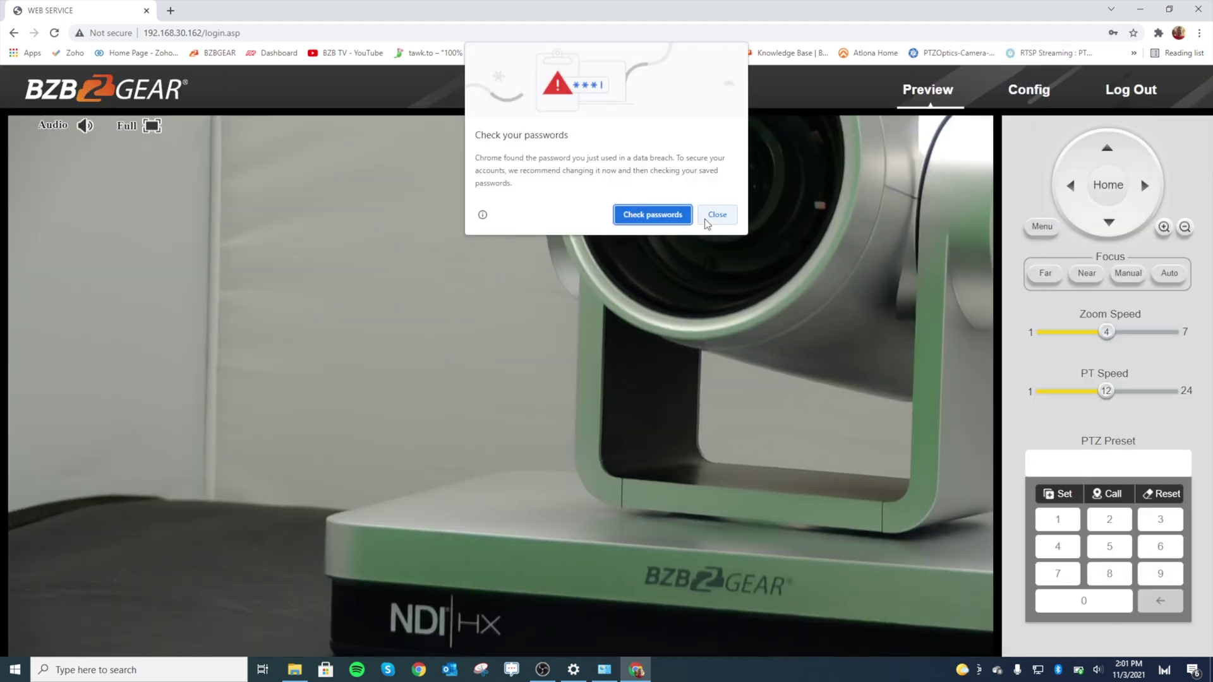
click(718, 214)
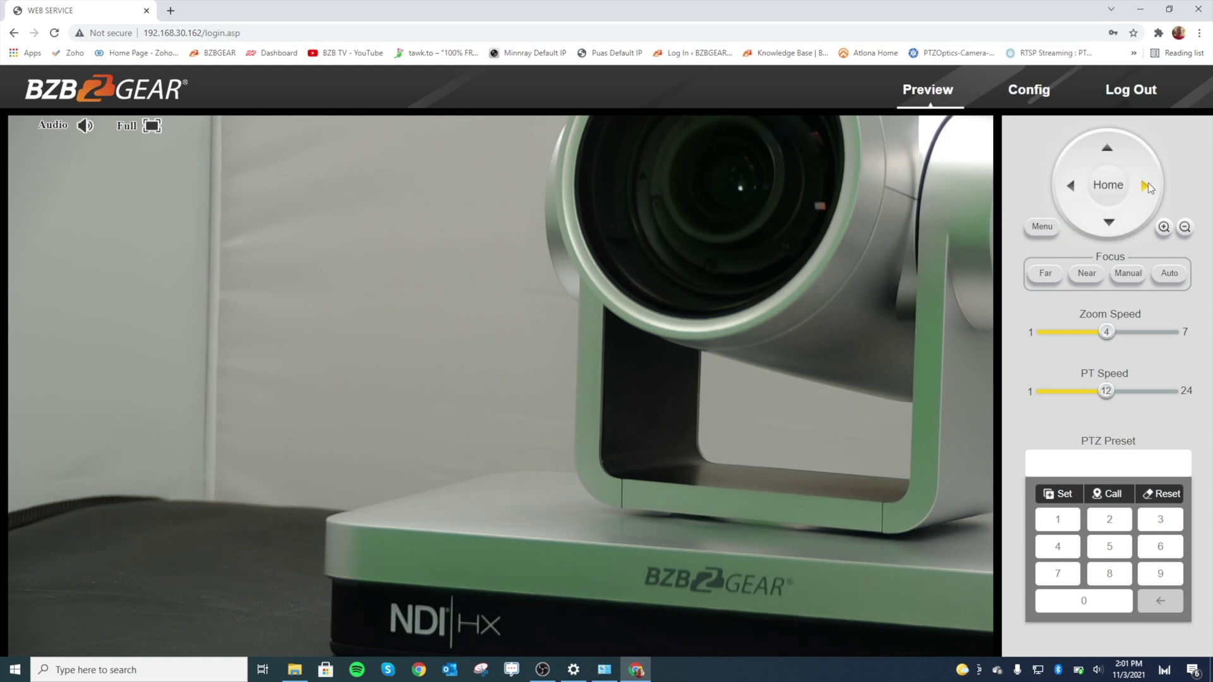
click(1146, 186)
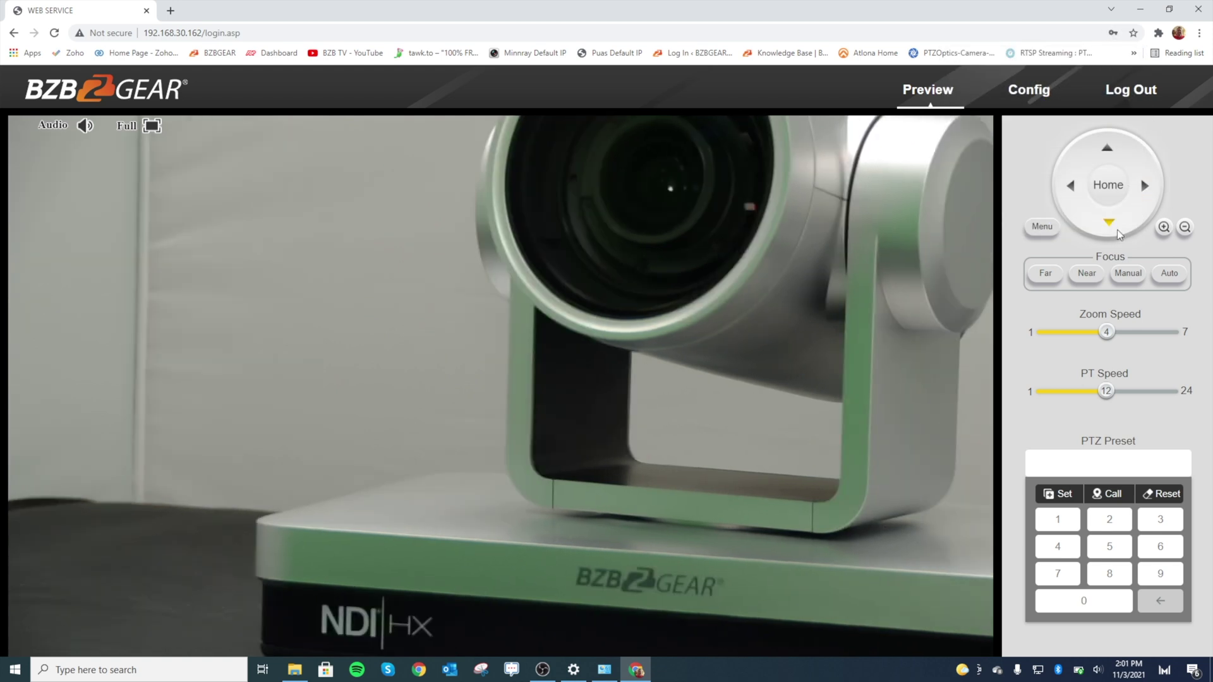
click(1185, 228)
click(1146, 186)
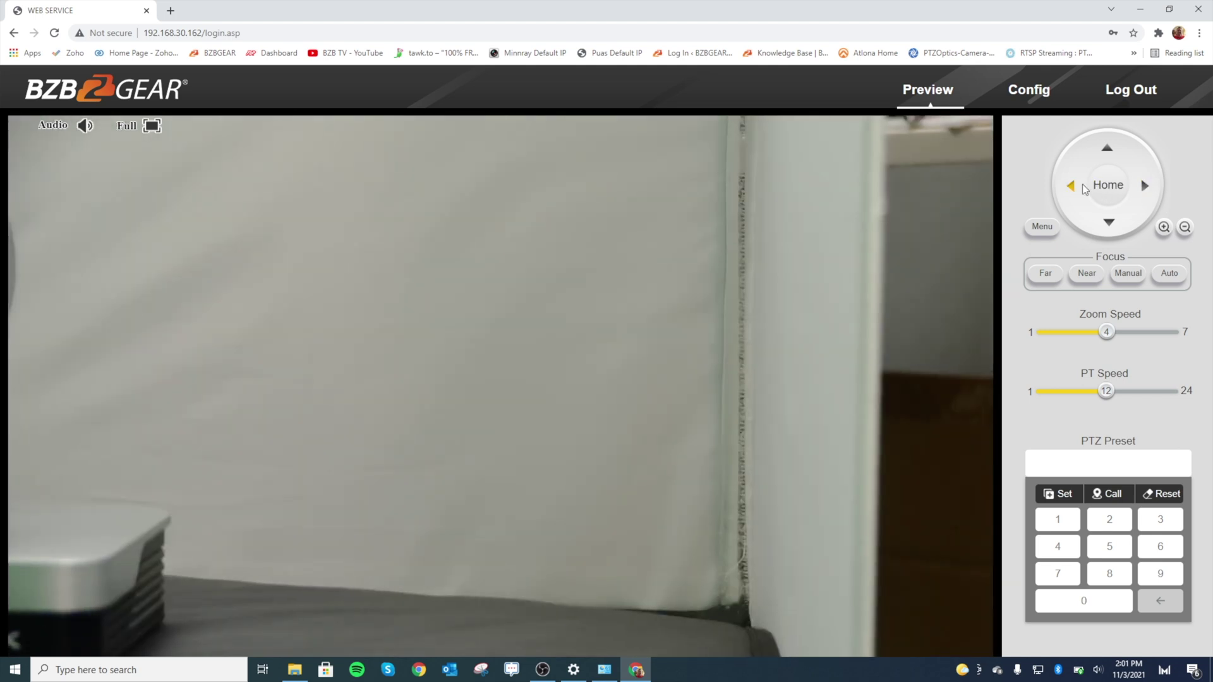
click(1075, 186)
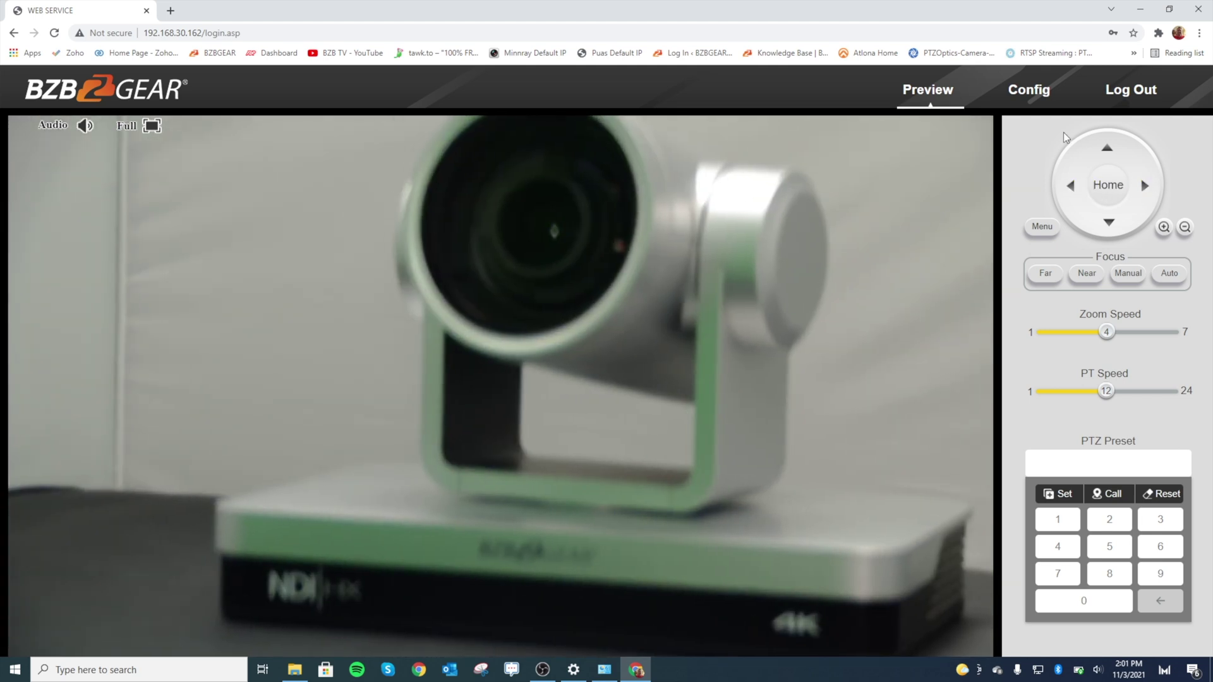
Browse Config's AV and Image pages, then show Network with IP 192.168.30.162 and gateway 192.168.30.1
click(1042, 103)
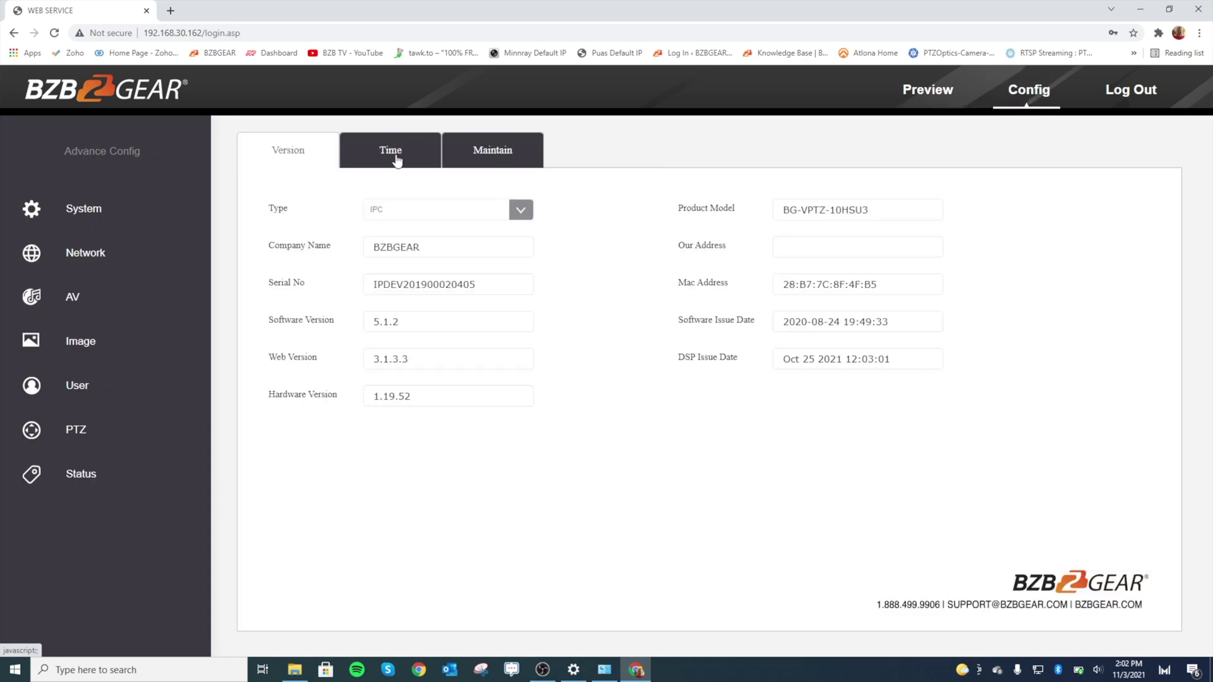
click(120, 318)
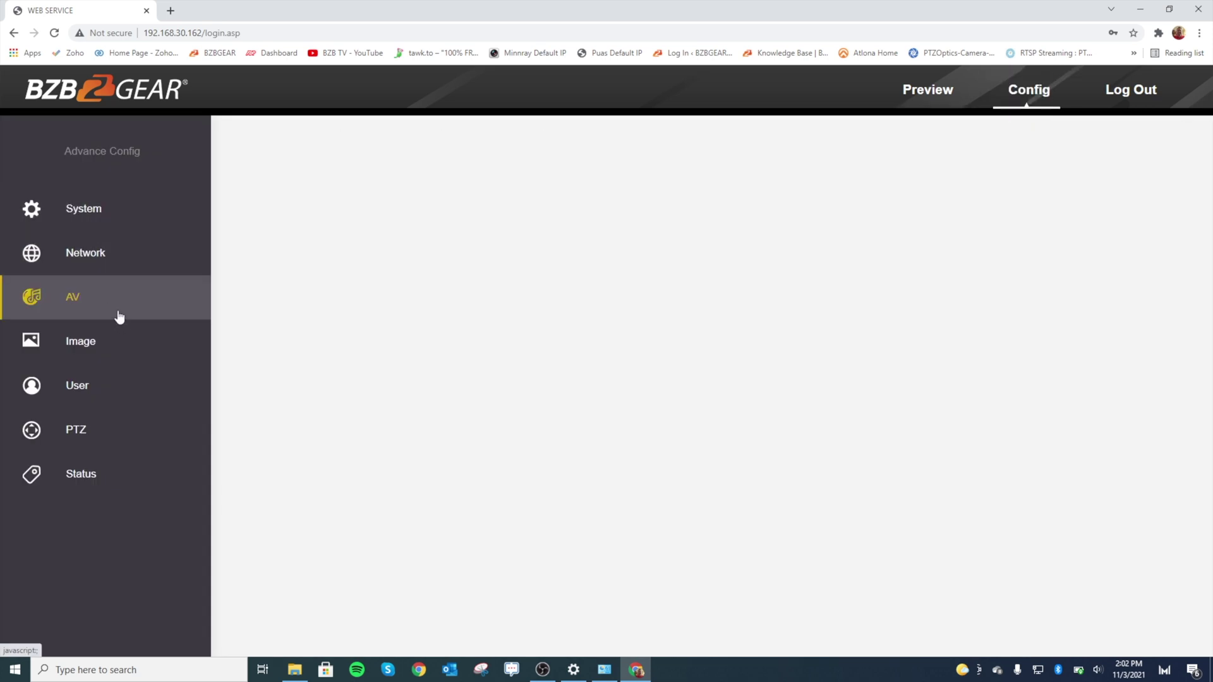
click(128, 349)
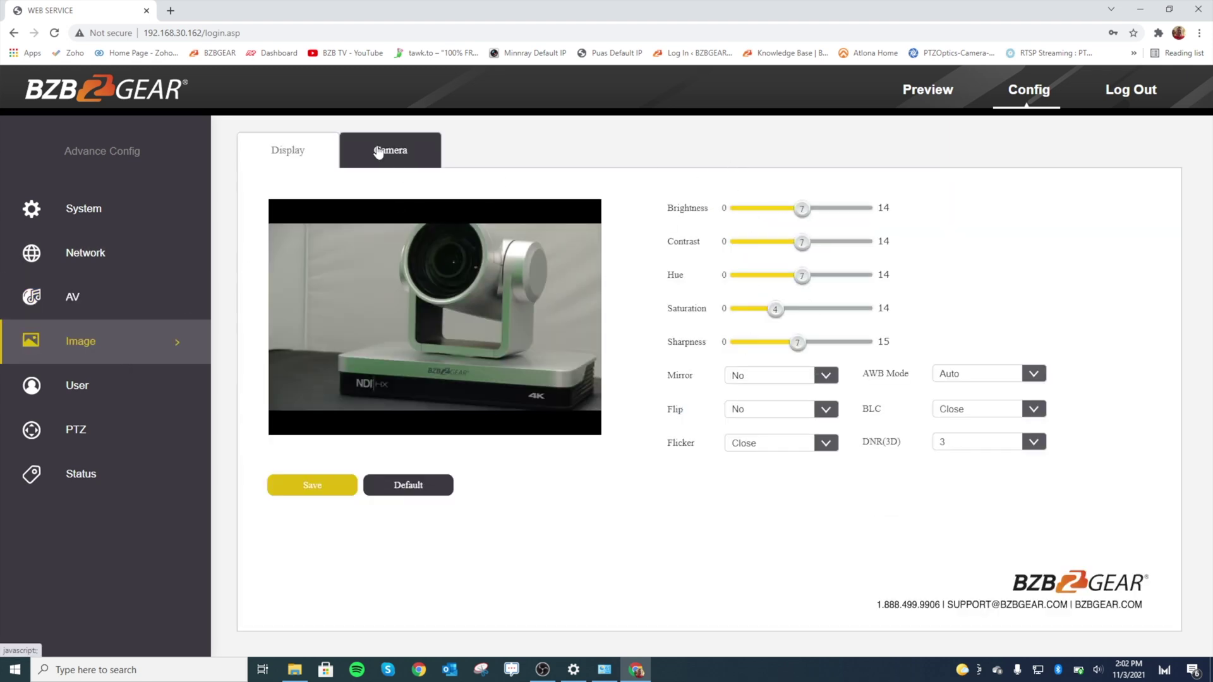
click(114, 261)
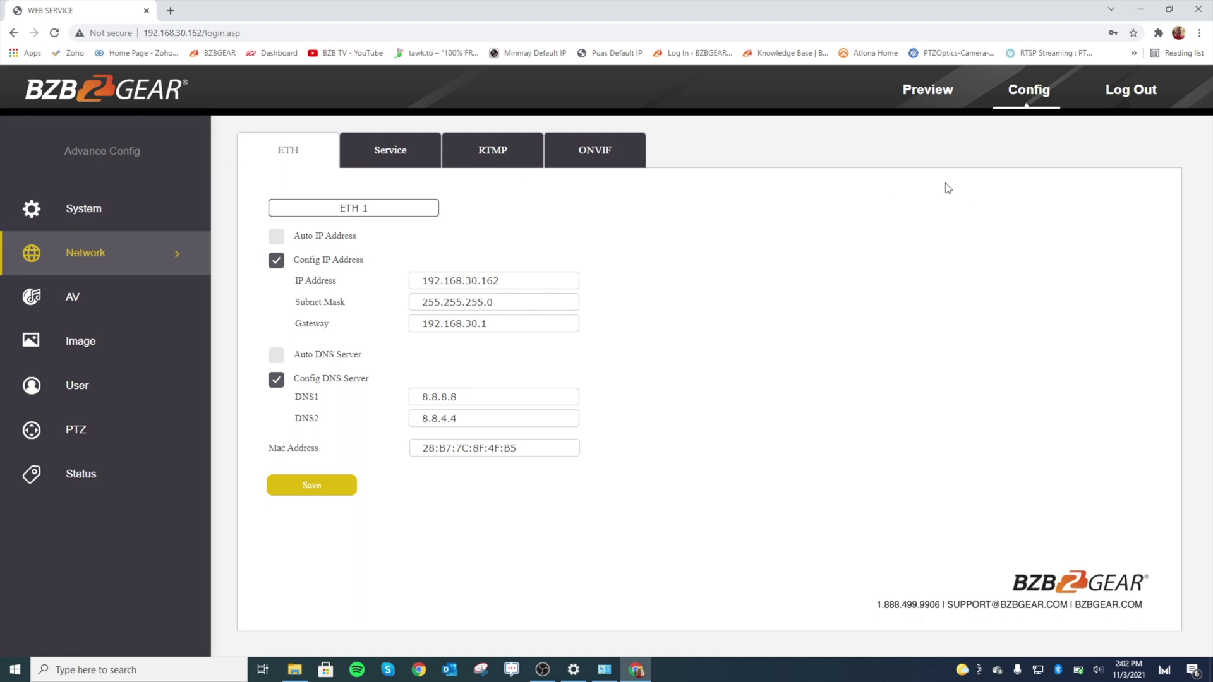
Go back to the camera's live Preview page with its PTZ controls
click(910, 88)
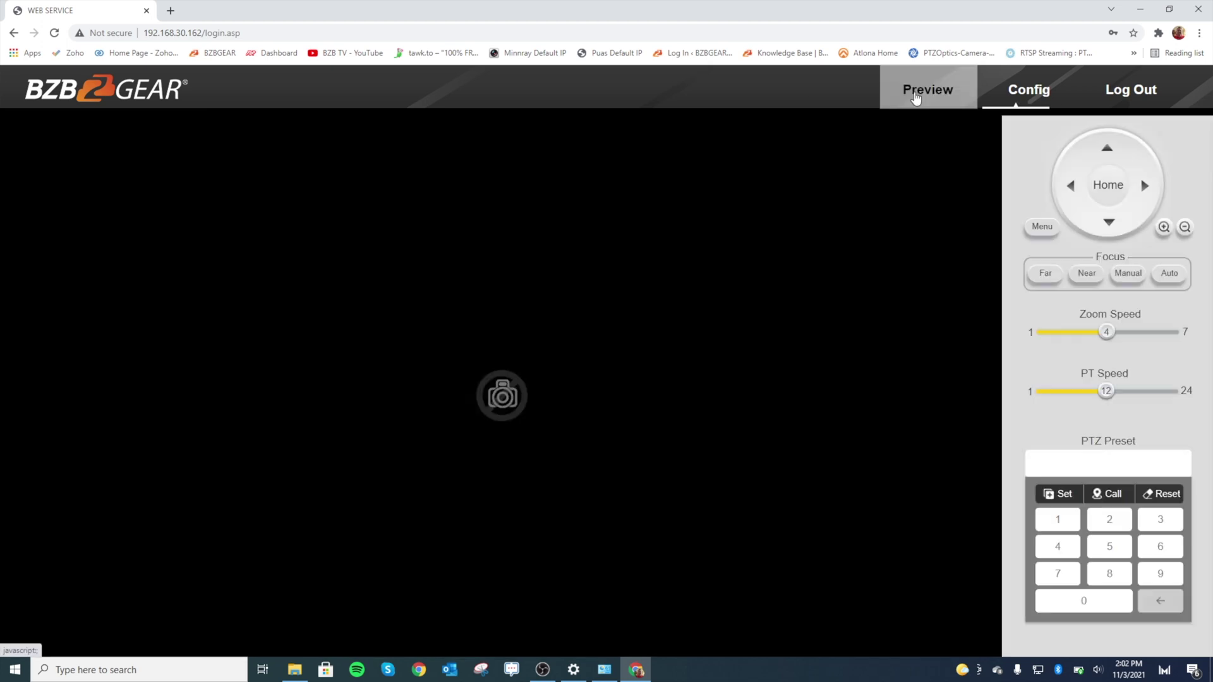